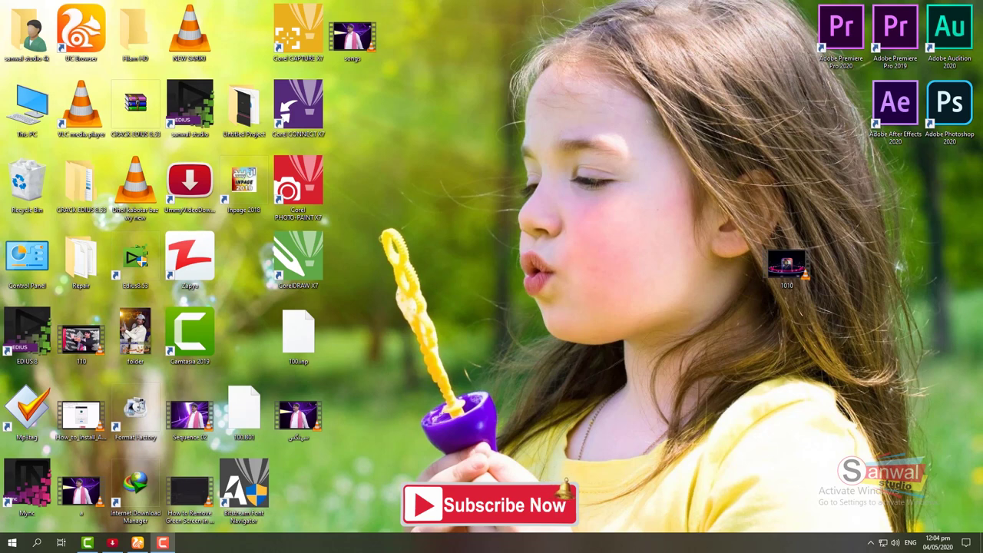
Step: Launch After Effects 2020 and create Comp 1 at 1920×1080, 29.97 fps, 30 s
{"action": "left_click", "coordinate": [168, 543]}
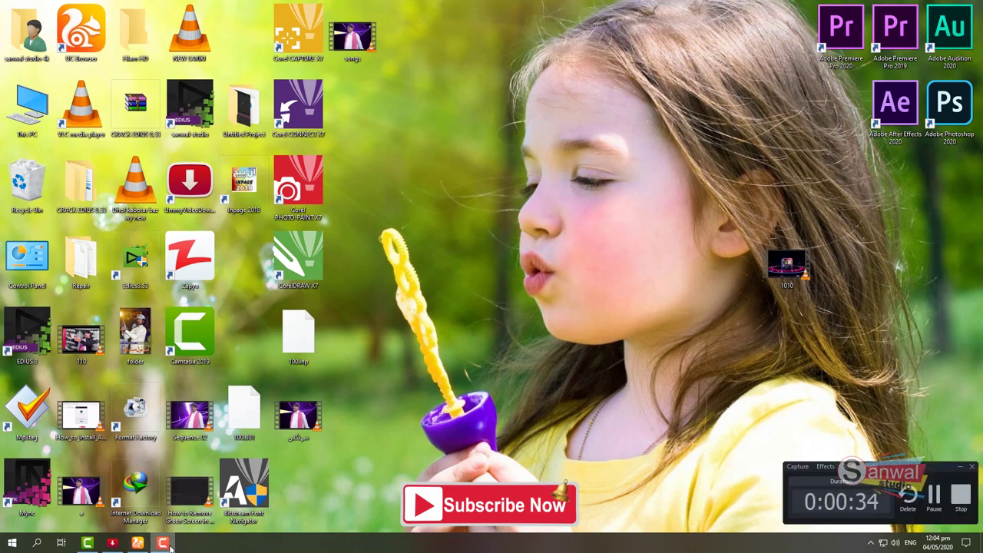
{"action": "left_click", "coordinate": [168, 543]}
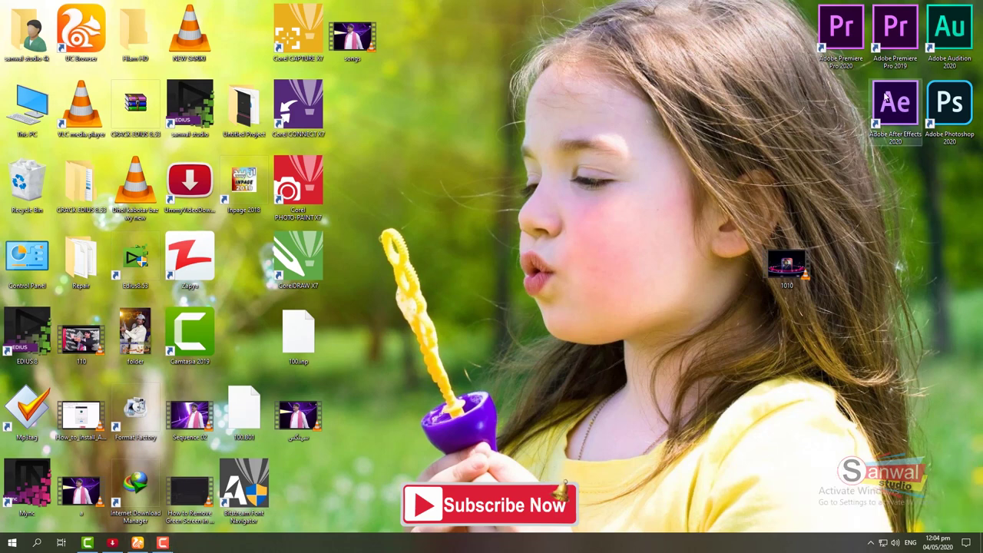
{"action": "double_click", "coordinate": [898, 110]}
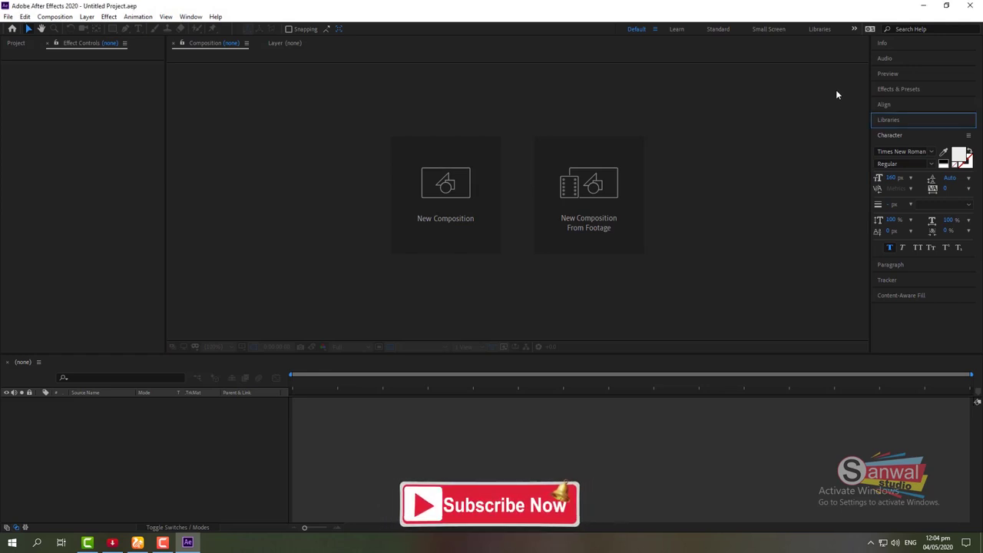
{"action": "left_click", "coordinate": [432, 191]}
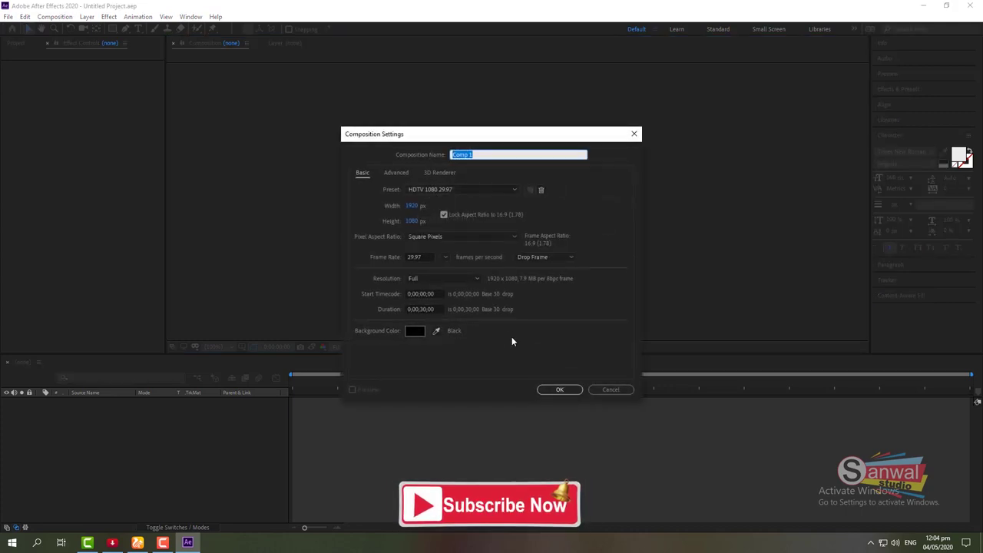
{"action": "left_click", "coordinate": [541, 389]}
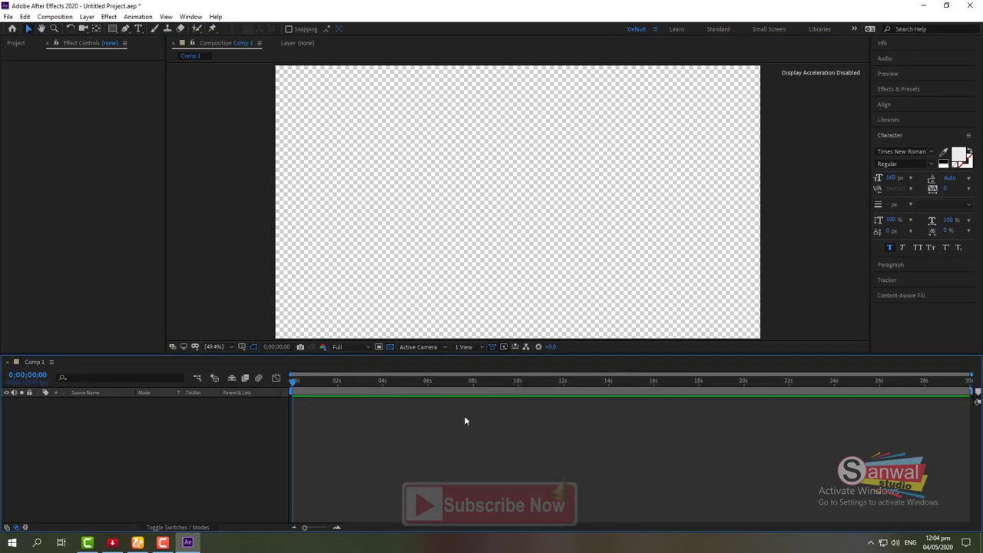
Step: Add a Dark Gray Solid 1 layer to the composition
{"action": "right_click", "coordinate": [198, 442]}
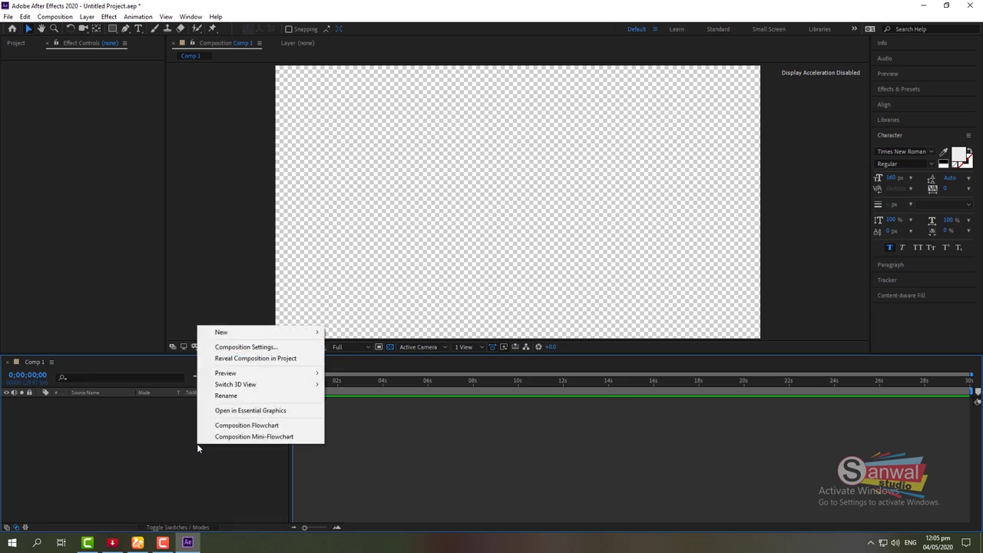
{"action": "mouse_move", "coordinate": [267, 333]}
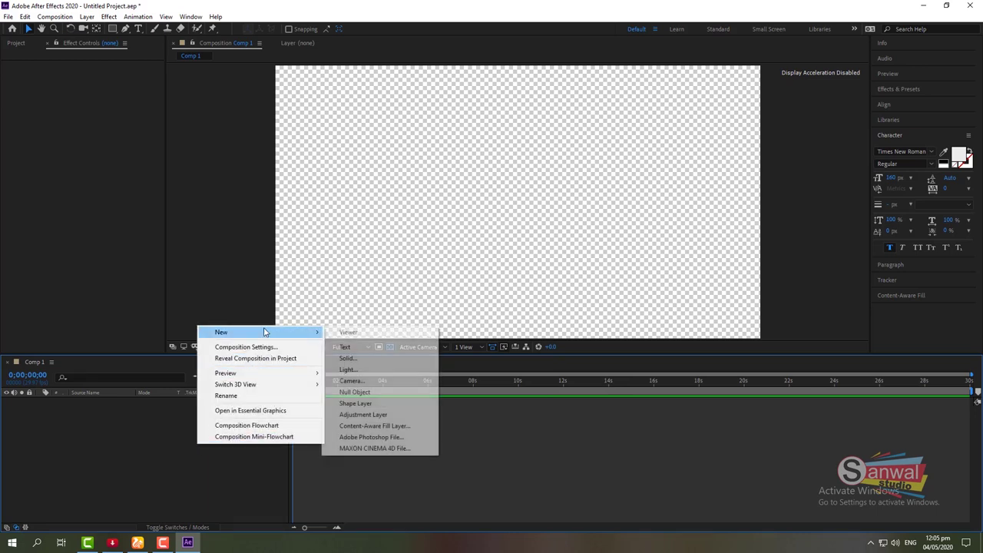
{"action": "left_click", "coordinate": [365, 361]}
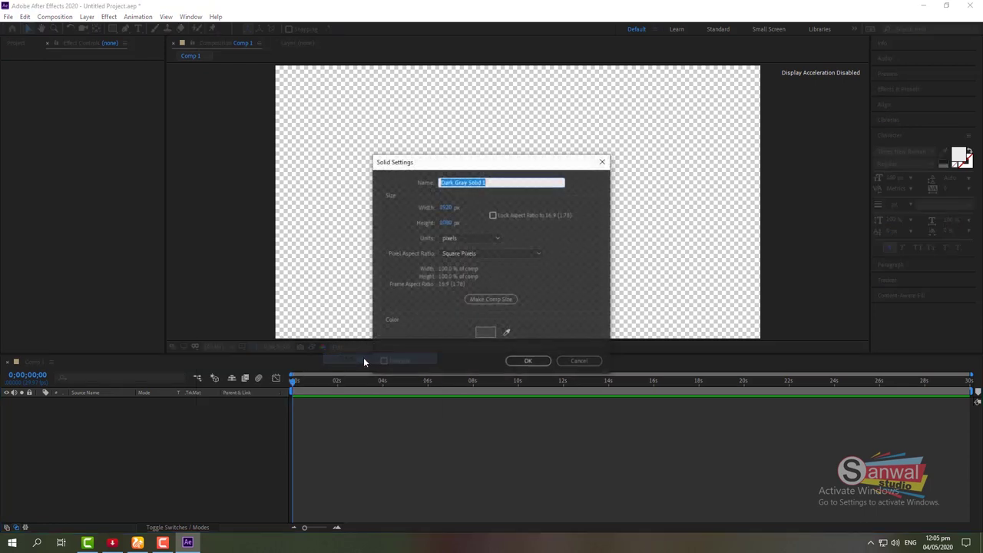
{"action": "left_click", "coordinate": [529, 362]}
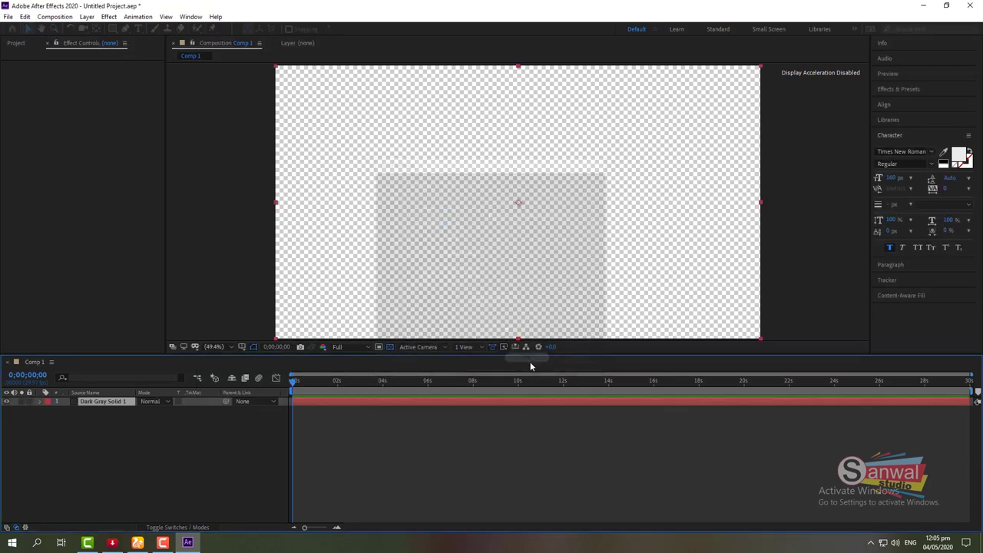
Step: Add a new text layer and type the title 'sanwal stuio'
{"action": "right_click", "coordinate": [192, 457]}
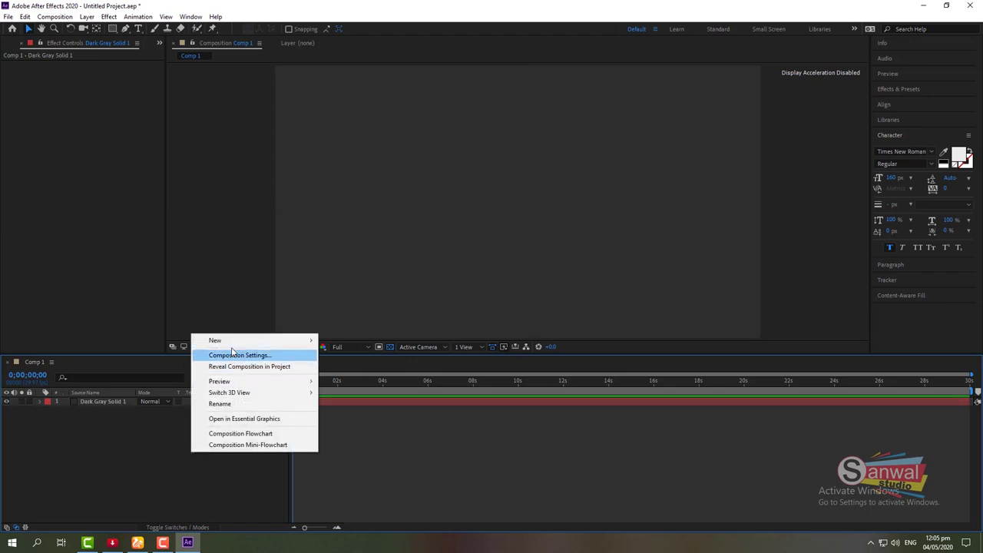
{"action": "mouse_move", "coordinate": [235, 340]}
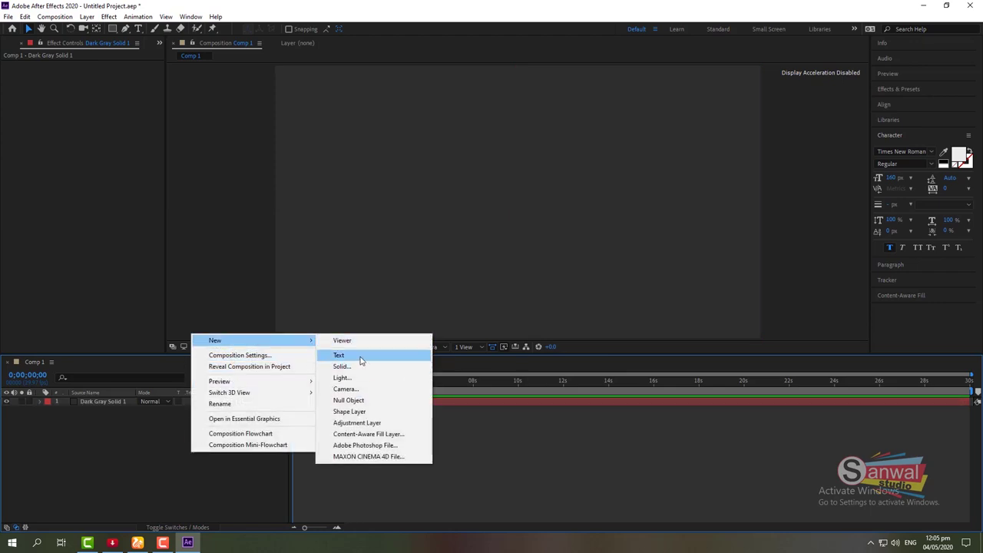
{"action": "left_click", "coordinate": [361, 361]}
{"action": "type", "text": "sa"}
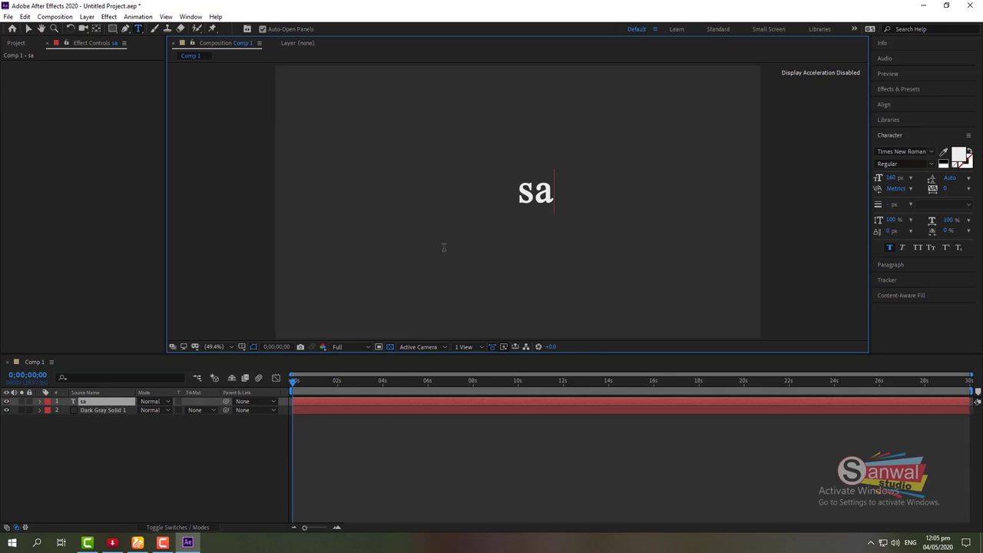
{"action": "type", "text": "nwa"}
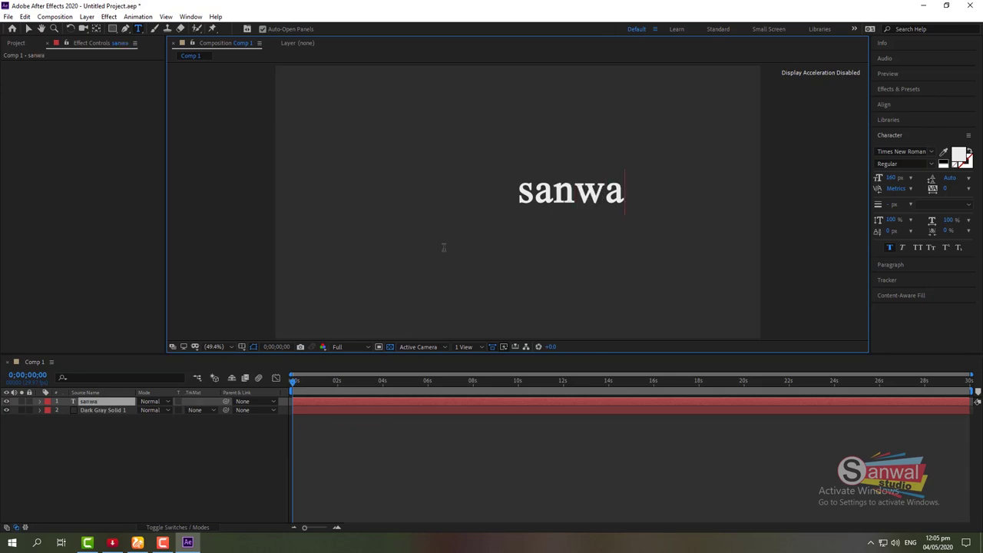
{"action": "type", "text": "l "}
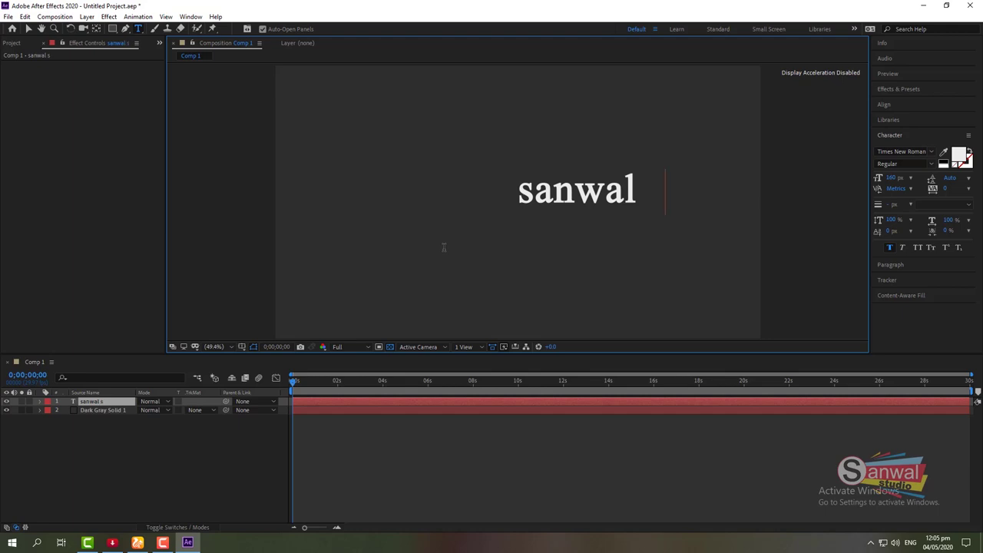
{"action": "type", "text": "stui"}
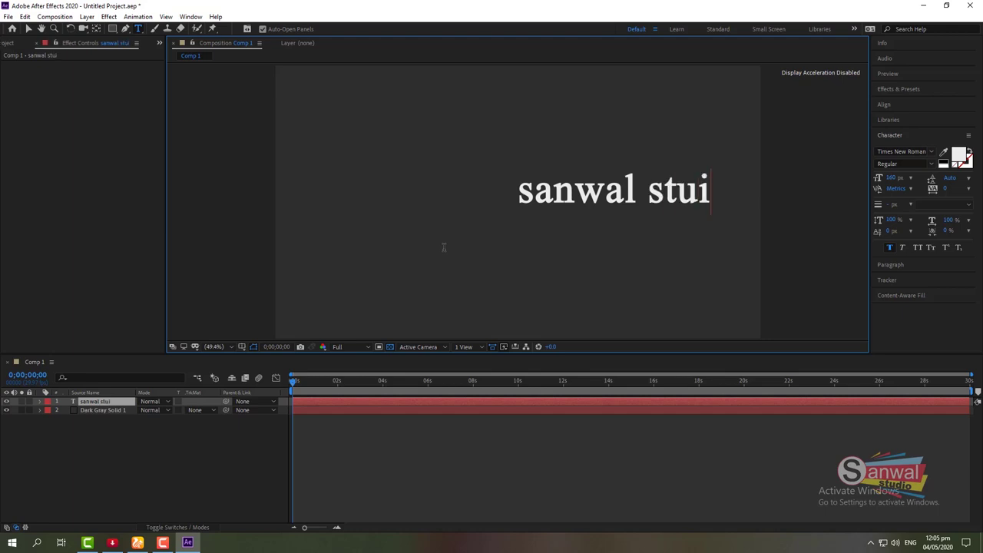
{"action": "type", "text": "o"}
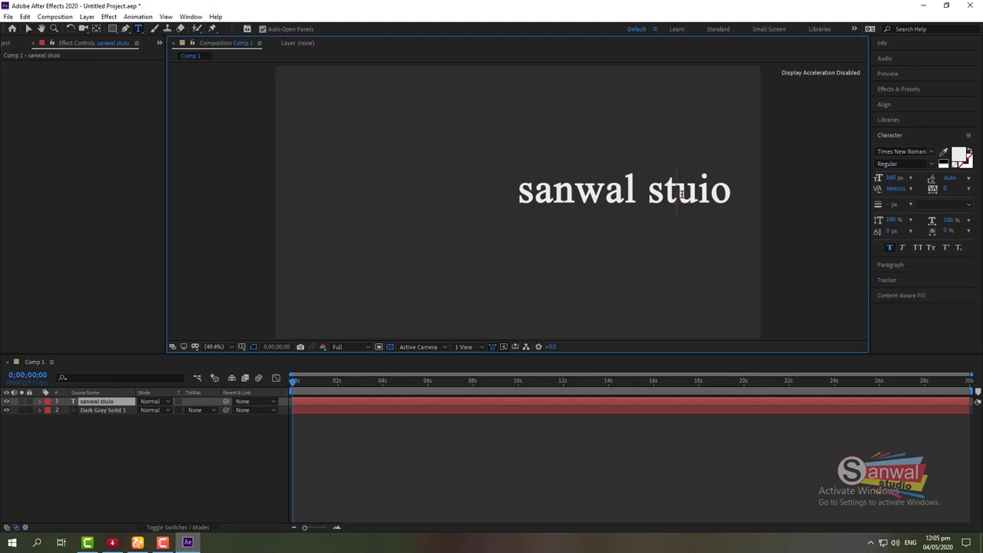
Step: Fix the typo by replacing 'tuio' with 'tudio' so the title reads 'sanwal studio'
{"action": "left_click_drag", "start_coordinate": [662, 192], "coordinate": [739, 196]}
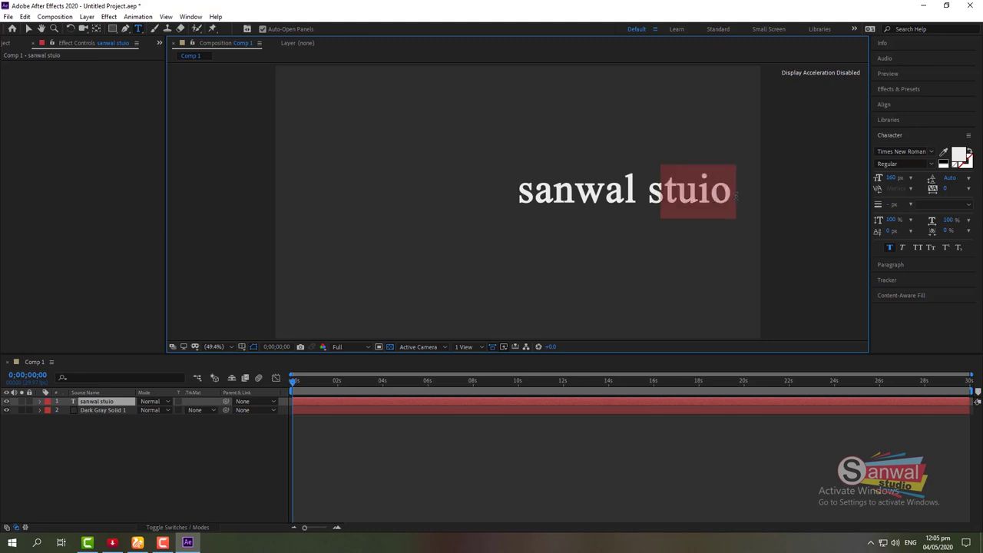
{"action": "key", "text": "BackSpace"}
{"action": "type", "text": "t"}
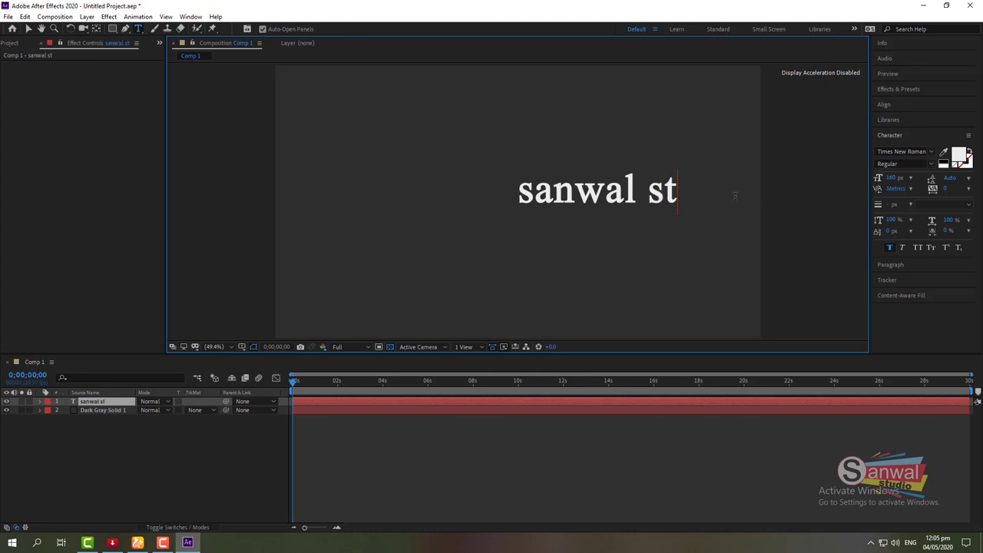
{"action": "type", "text": "udio"}
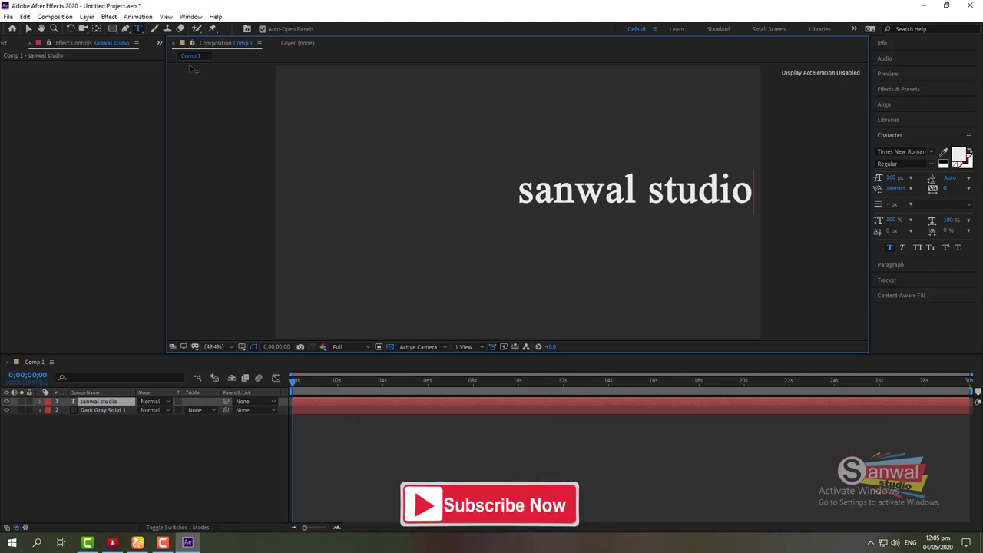
Step: Centre the sanwal studio text and its anchor point in the frame, and enlarge it to 171 px
{"action": "left_click", "coordinate": [28, 29]}
{"action": "mouse_move", "coordinate": [520, 194]}
{"action": "left_mouse_down"}
{"action": "mouse_move", "coordinate": [413, 199]}
{"action": "mouse_move", "coordinate": [443, 197]}
{"action": "left_mouse_up"}
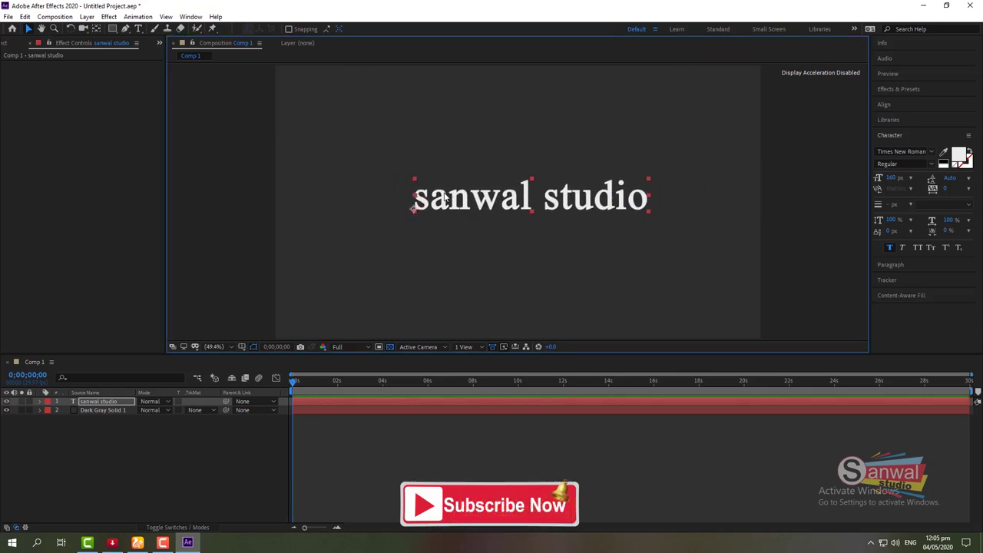
{"action": "key", "text": "ctrl+alt+Home"}
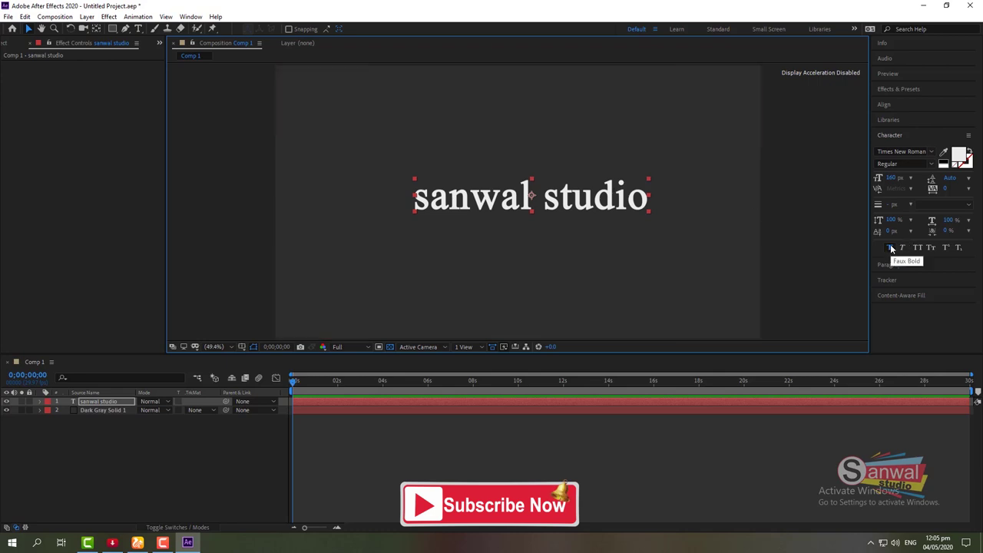
{"action": "left_click_drag", "start_coordinate": [893, 179], "coordinate": [906, 179]}
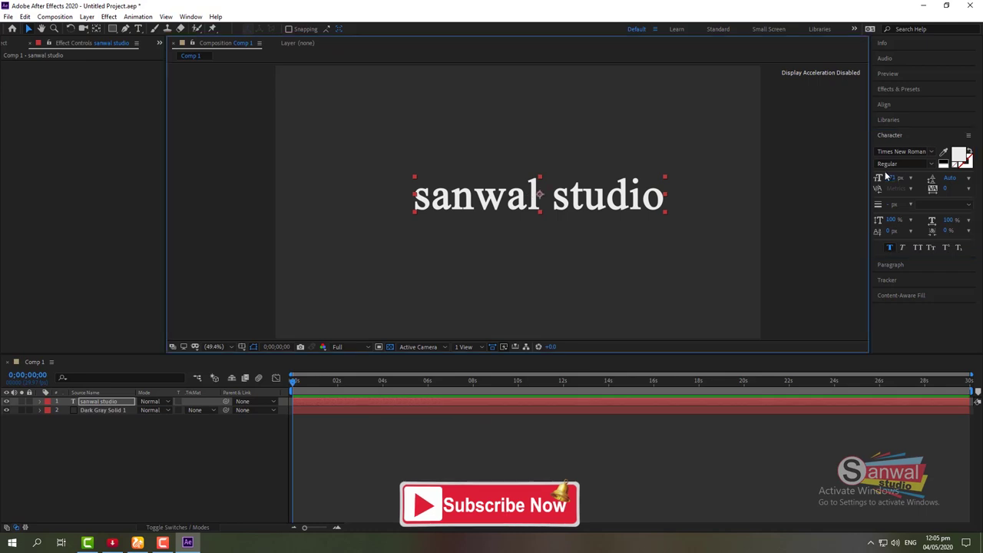
{"action": "left_click", "coordinate": [162, 457]}
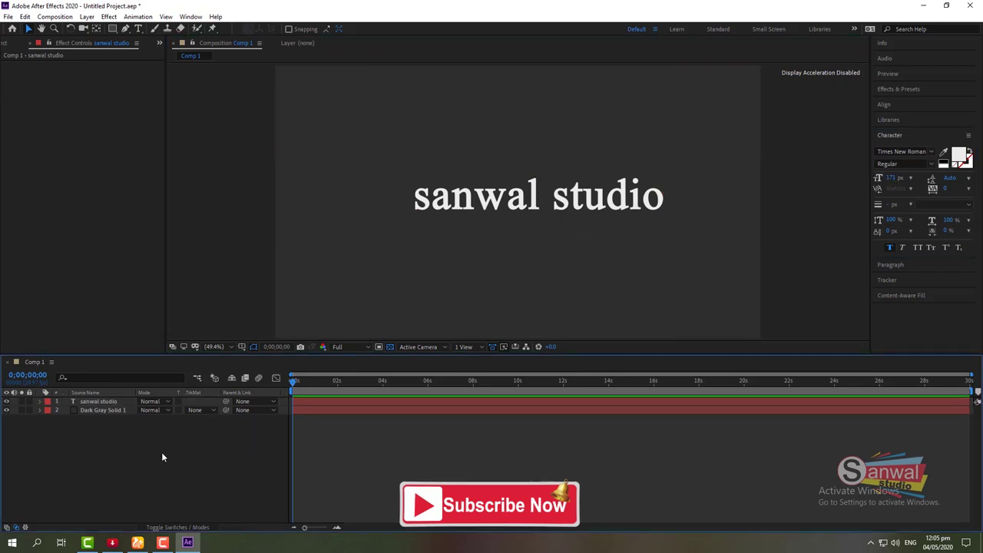
Step: Add Dark Gray Solid 2 as a new solid layer above the text layer
{"action": "right_click", "coordinate": [154, 466]}
{"action": "mouse_move", "coordinate": [192, 355]}
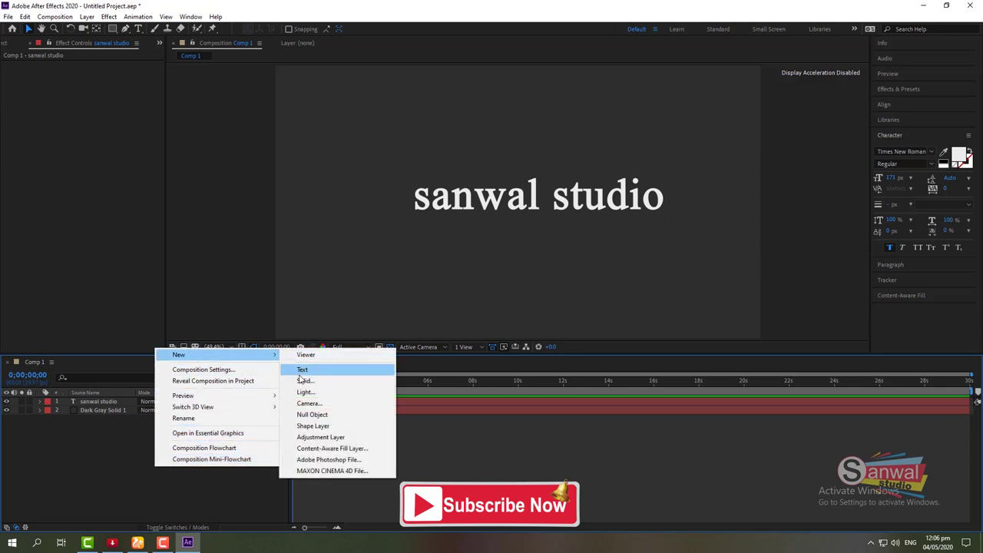
{"action": "left_click", "coordinate": [302, 382]}
{"action": "left_click", "coordinate": [525, 359]}
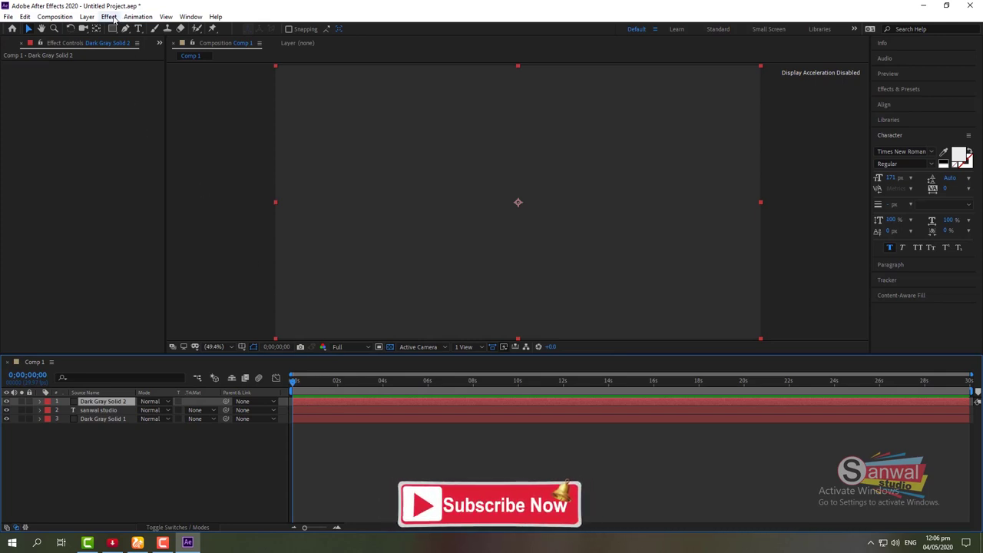
{"action": "left_click", "coordinate": [108, 17]}
Step: Apply the Video Copilot Saber effect to Dark Gray Solid 2, creating a vertical blue beam
{"action": "mouse_move", "coordinate": [192, 335]}
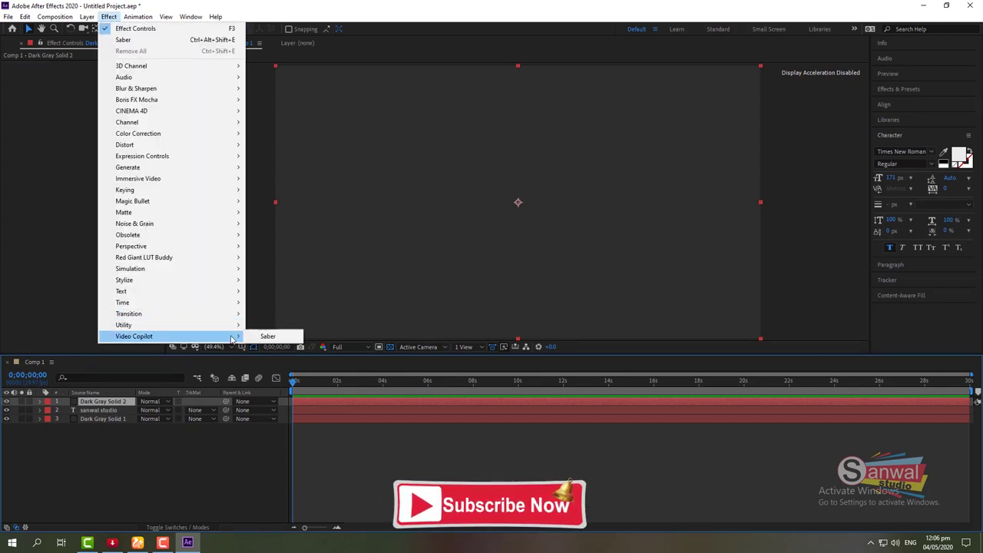
{"action": "left_click", "coordinate": [261, 336]}
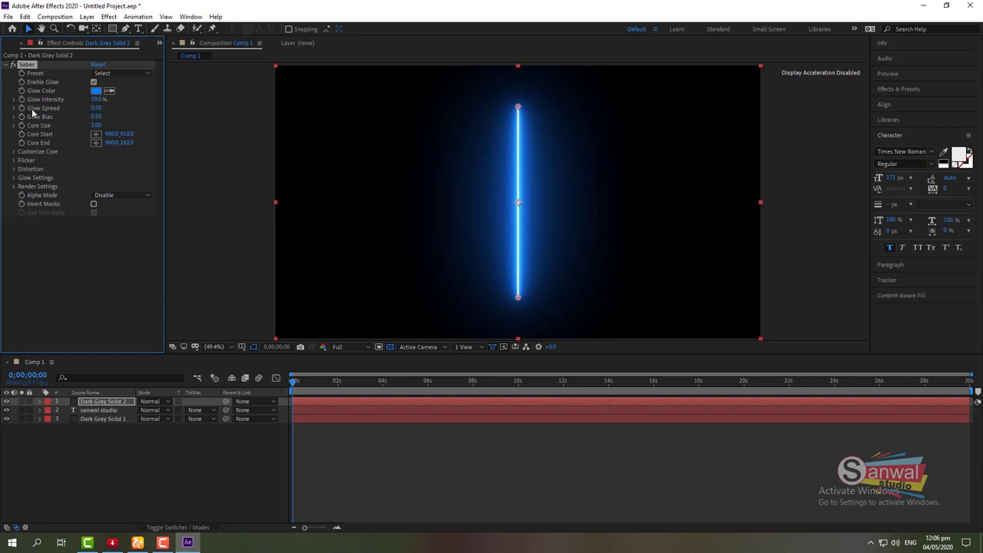
Step: Set the Saber preset to Heat, after briefly trying Ghost
{"action": "left_click", "coordinate": [118, 72]}
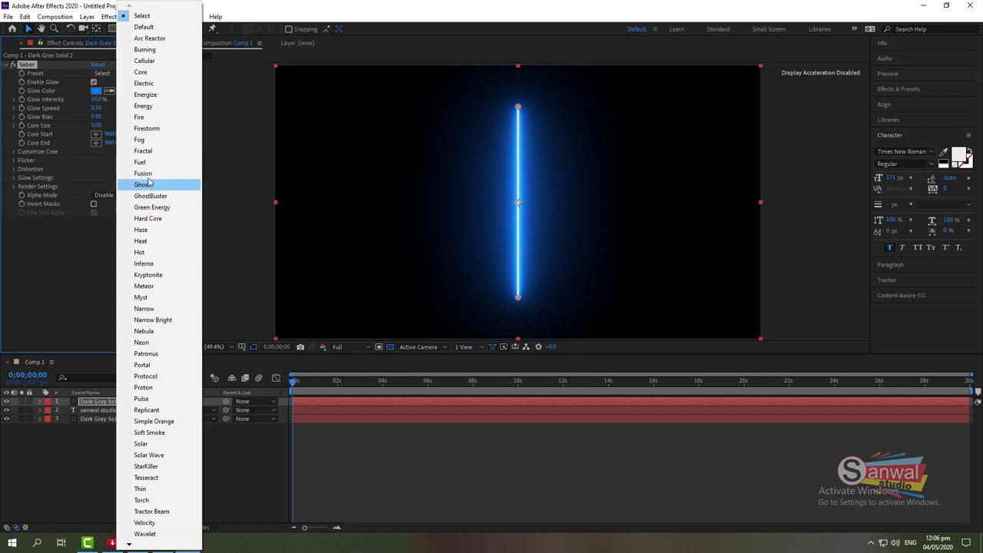
{"action": "left_click", "coordinate": [150, 185]}
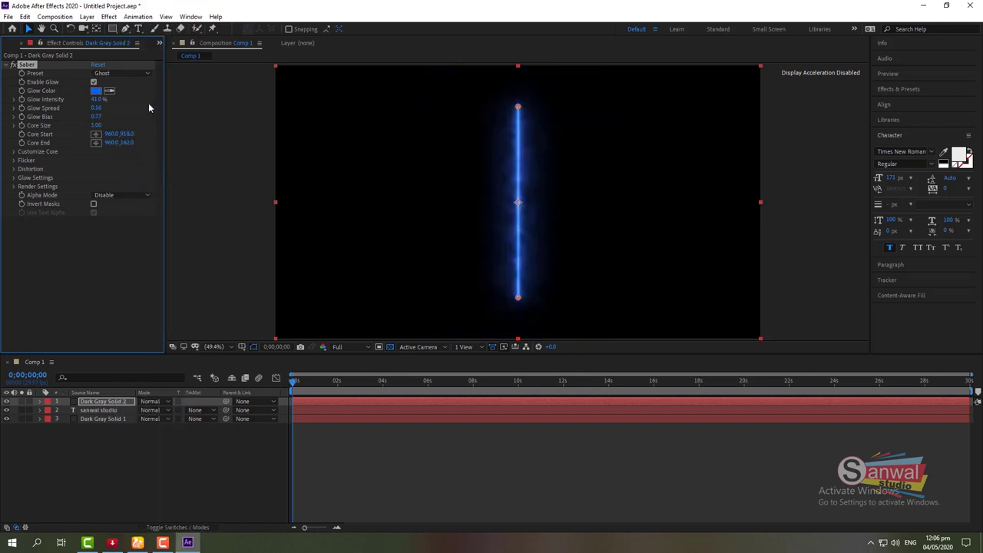
{"action": "left_click", "coordinate": [116, 74]}
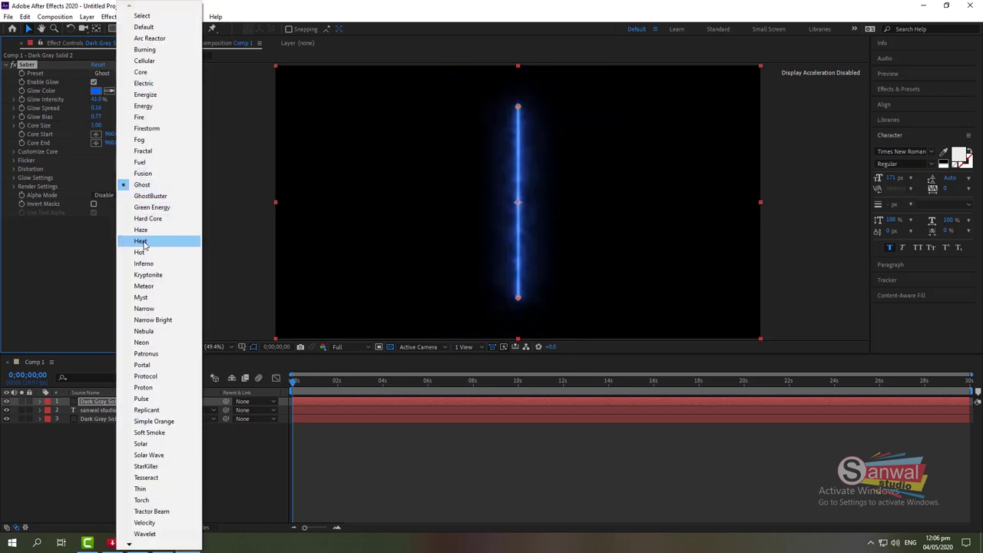
{"action": "left_click", "coordinate": [142, 241]}
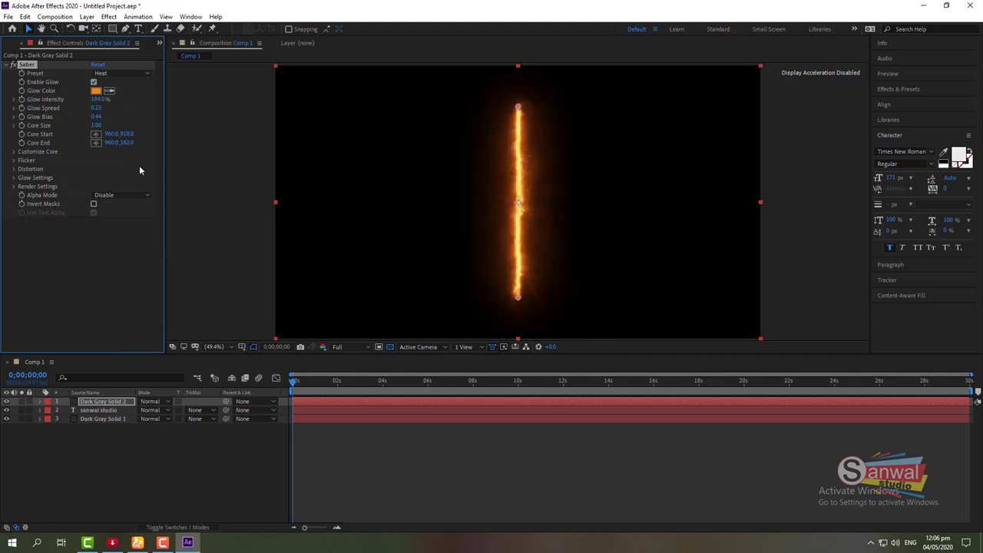
Step: Set the Saber Core Type to Text Layer, tracing the '2. sanwal studio' layer
{"action": "left_click", "coordinate": [17, 152]}
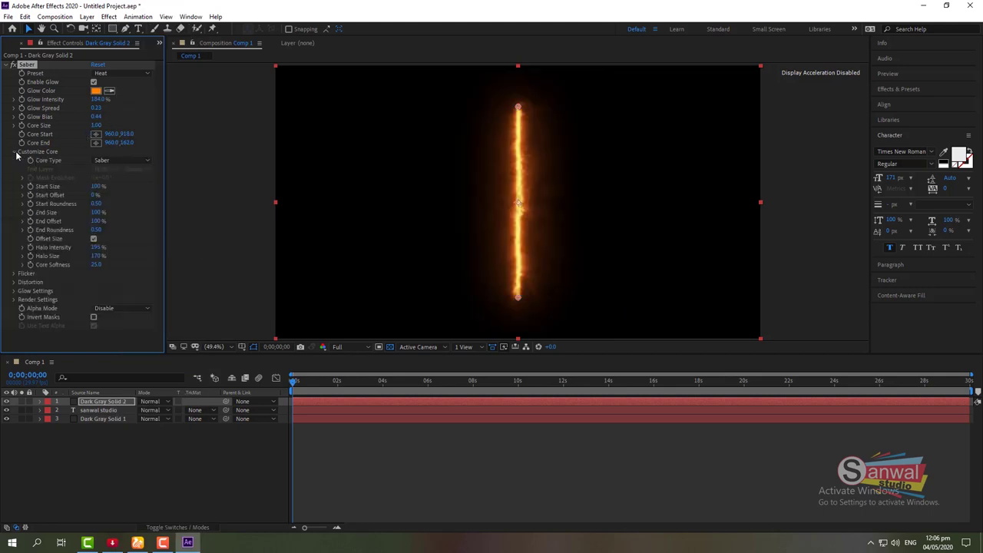
{"action": "left_click", "coordinate": [112, 162]}
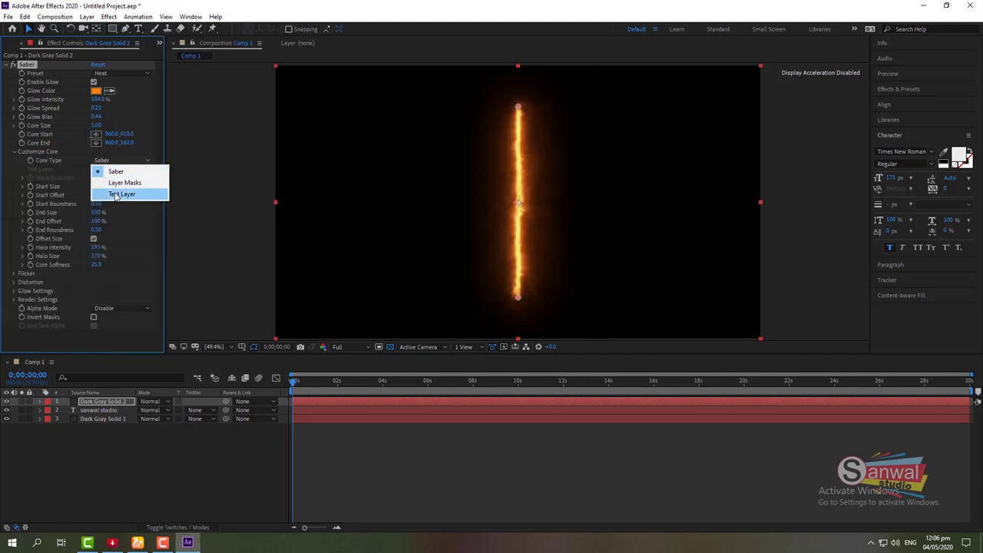
{"action": "left_click", "coordinate": [116, 194]}
{"action": "left_click", "coordinate": [115, 168]}
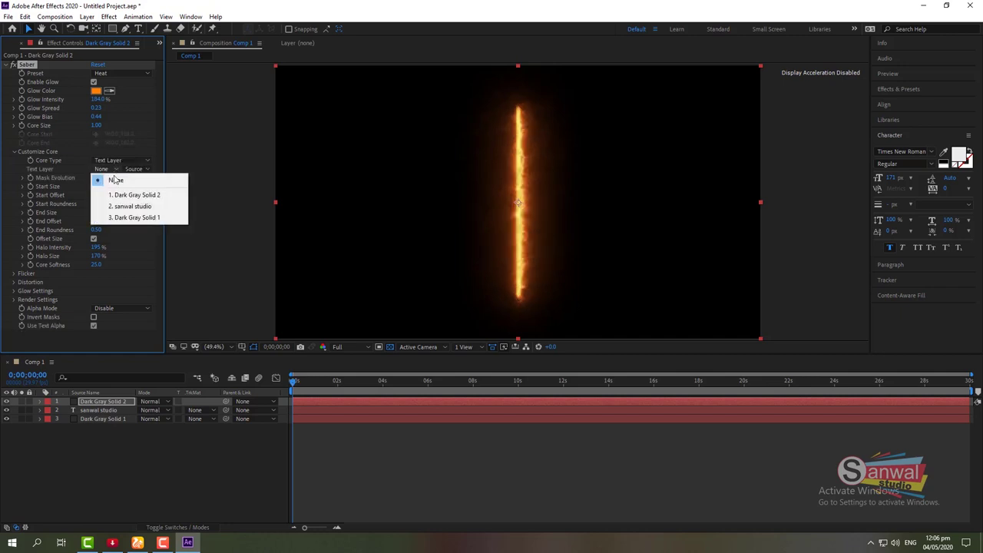
{"action": "left_click", "coordinate": [122, 206]}
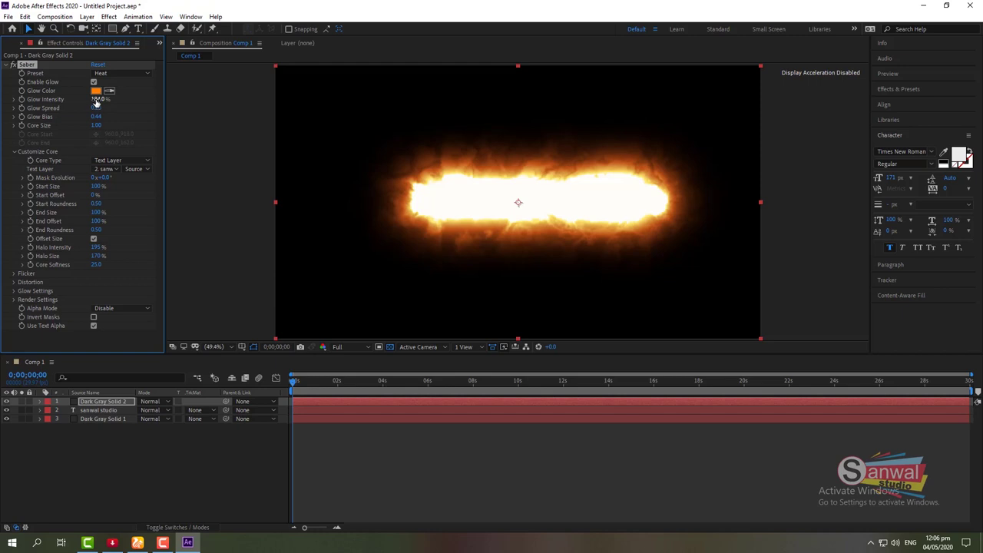
Step: Lower the glow intensity, switch to the blue Electric preset, and preview the animation
{"action": "mouse_move", "coordinate": [96, 103]}
{"action": "left_mouse_down"}
{"action": "mouse_move", "coordinate": [86, 115]}
{"action": "mouse_move", "coordinate": [93, 99]}
{"action": "left_mouse_up"}
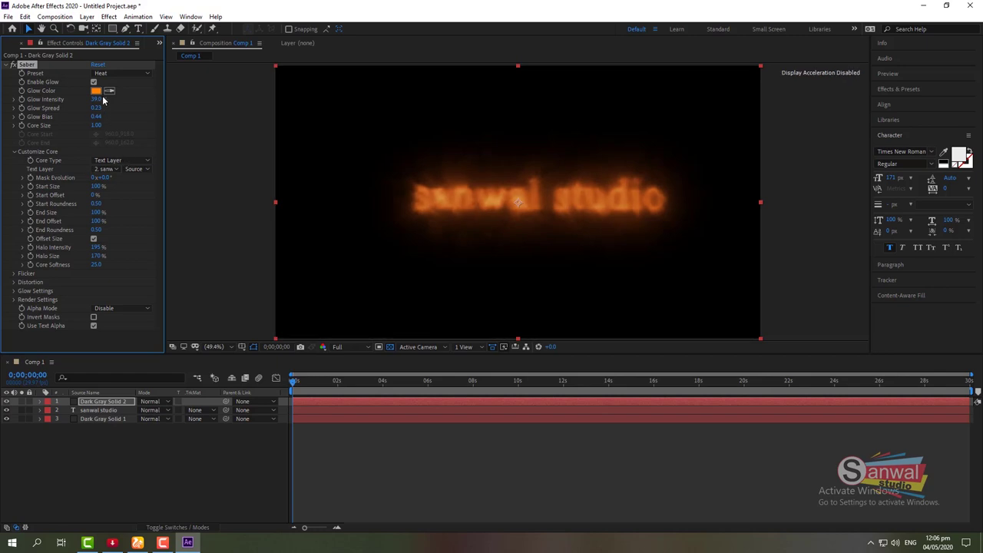
{"action": "left_click", "coordinate": [114, 73]}
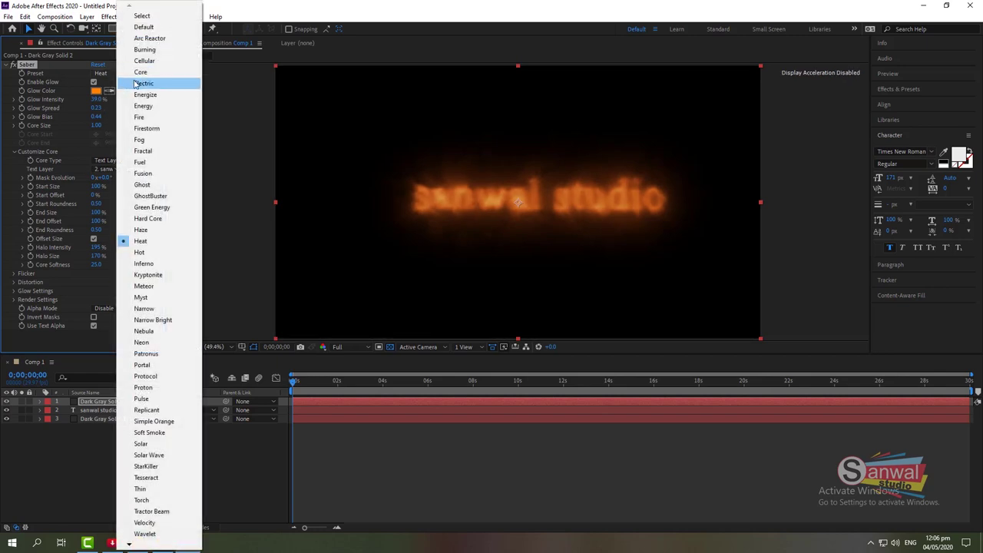
{"action": "left_click", "coordinate": [138, 83]}
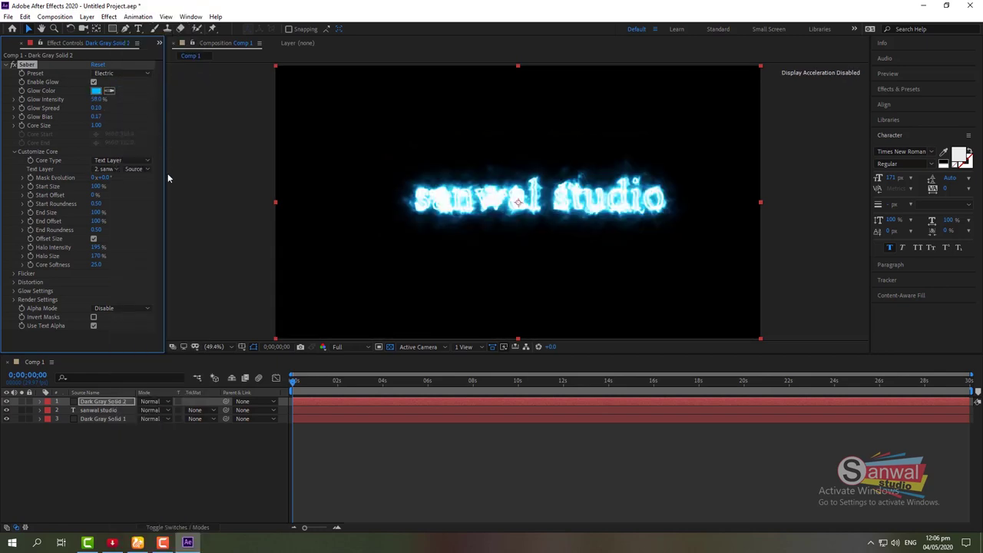
{"action": "key", "text": "space"}
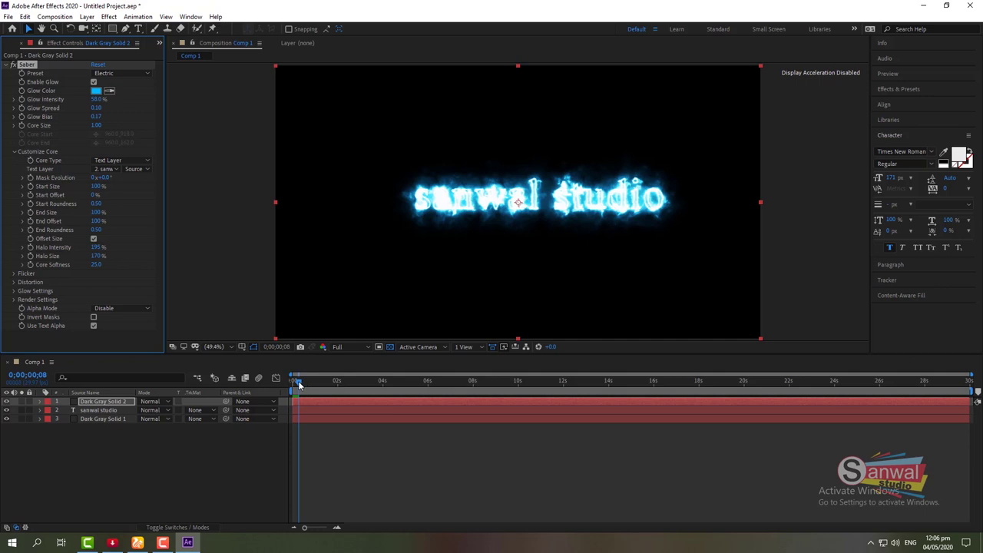
Step: Reduce the Saber core End Size to 0% and preview the glowing text
{"action": "mouse_move", "coordinate": [299, 382]}
{"action": "left_mouse_down"}
{"action": "mouse_move", "coordinate": [560, 381]}
{"action": "mouse_move", "coordinate": [281, 391]}
{"action": "left_mouse_up"}
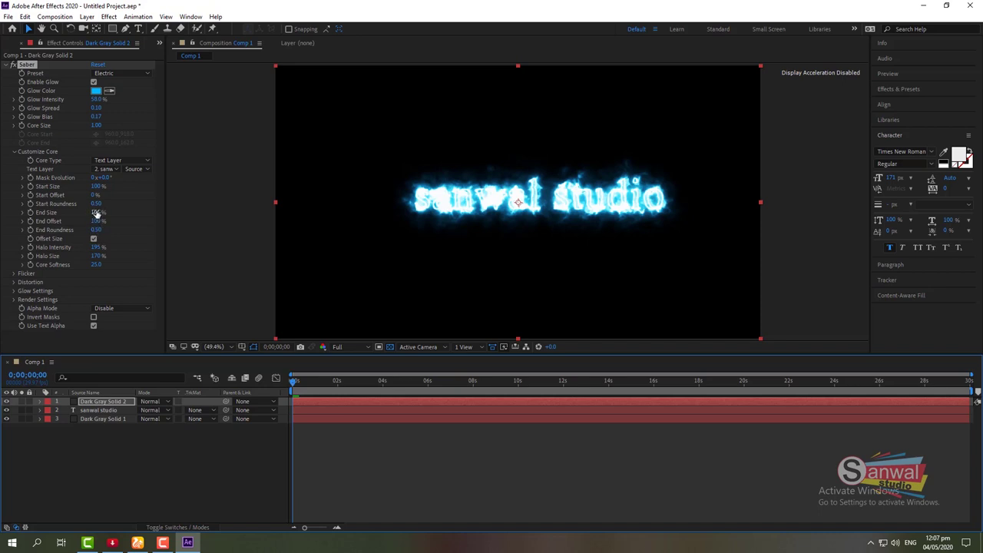
{"action": "left_click_drag", "start_coordinate": [96, 213], "coordinate": [90, 291]}
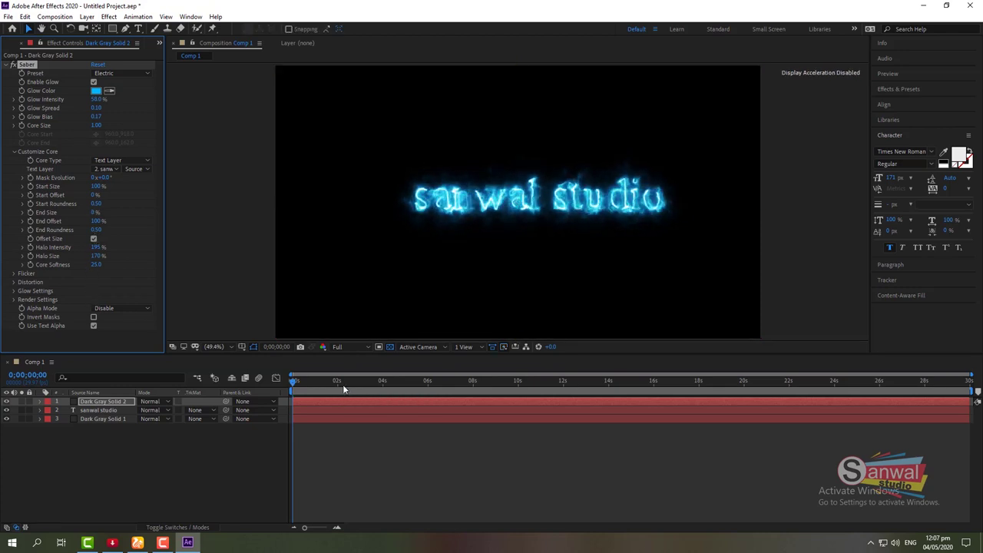
{"action": "key", "text": "space"}
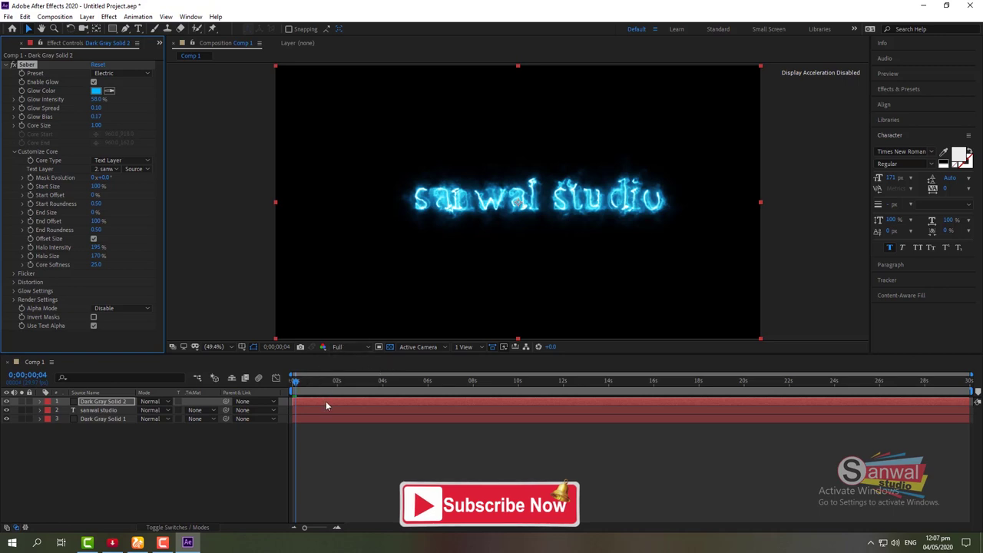
Step: Stop playback, return to the start, set the core End Offset to 77, then fine-tune the offset
{"action": "left_click", "coordinate": [326, 400]}
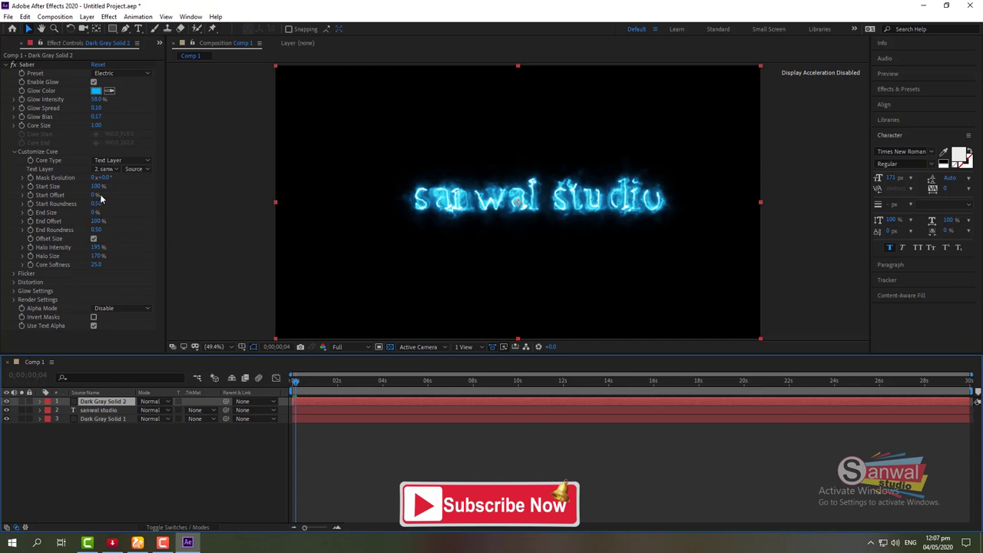
{"action": "left_click_drag", "start_coordinate": [298, 383], "coordinate": [281, 391]}
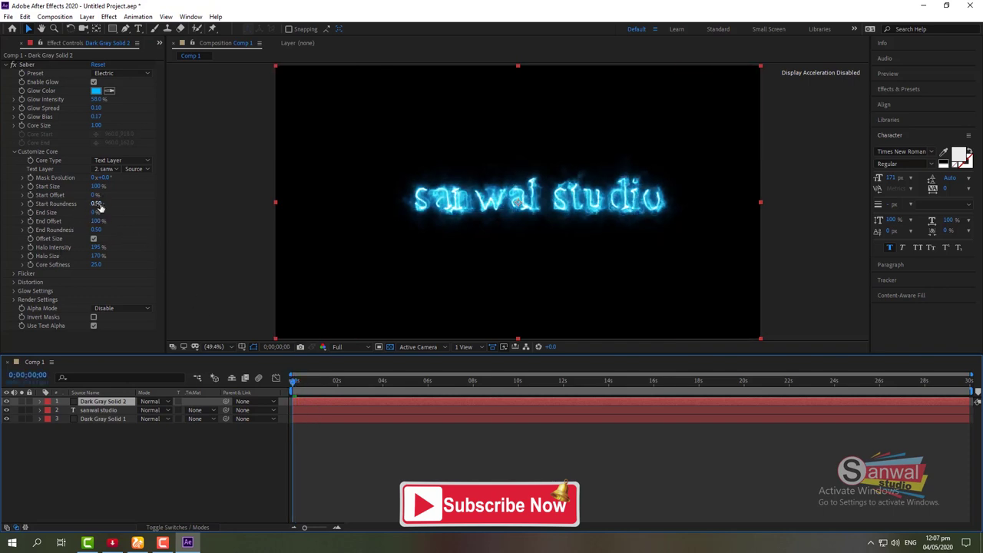
{"action": "left_click", "coordinate": [97, 221]}
{"action": "type", "text": "77"}
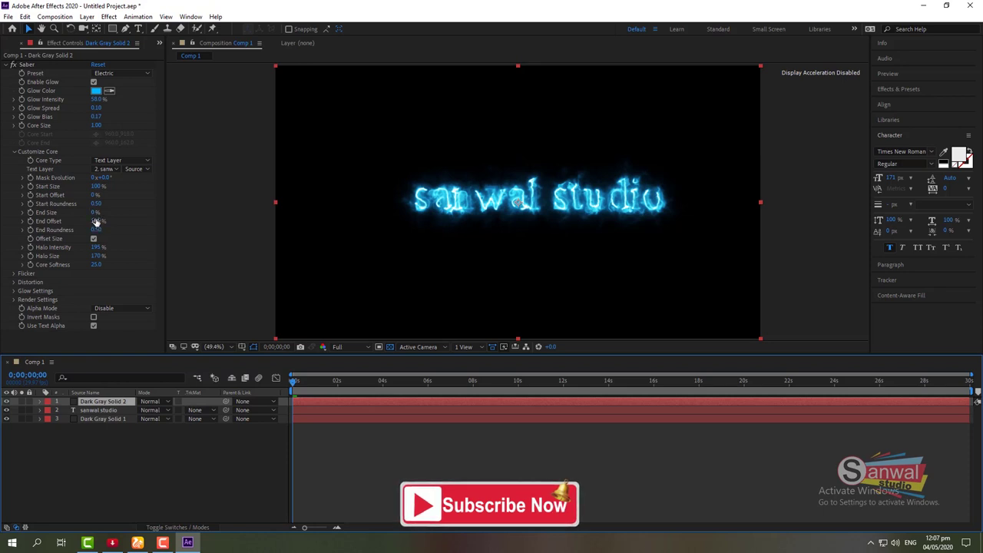
{"action": "key", "text": "Return"}
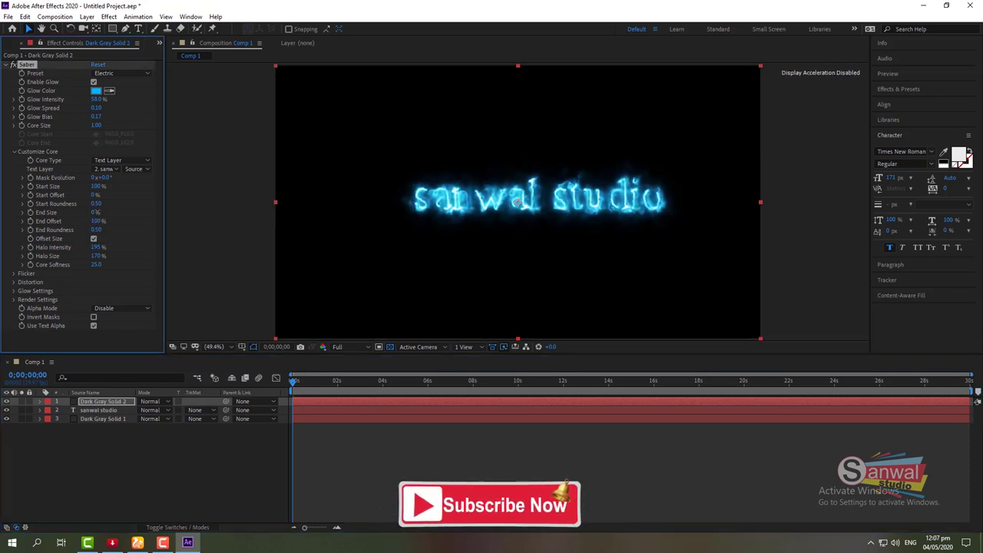
{"action": "mouse_move", "coordinate": [97, 221]}
{"action": "left_mouse_down"}
{"action": "mouse_move", "coordinate": [91, 264]}
{"action": "mouse_move", "coordinate": [98, 229]}
{"action": "left_mouse_up"}
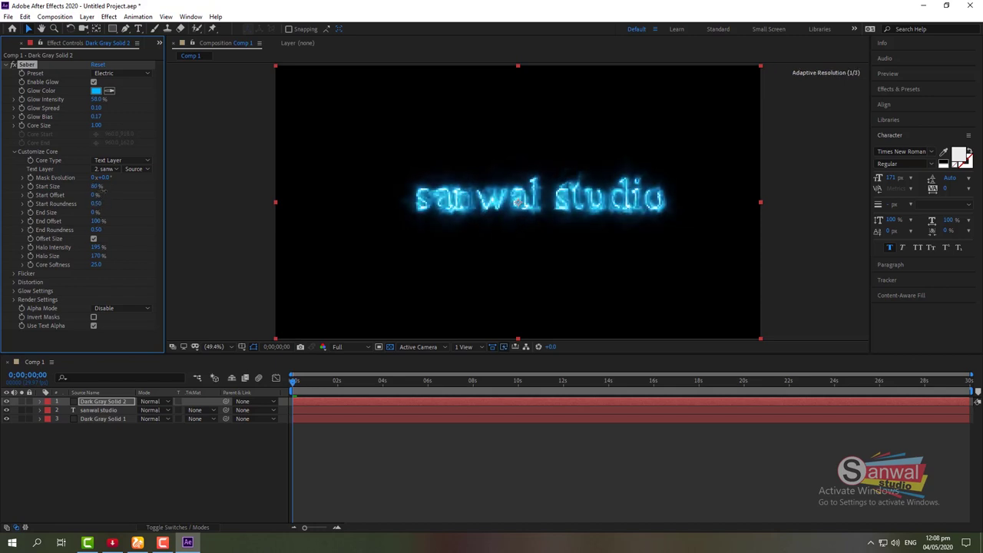
Step: Raise the Saber Start Size to 146% and end the work area at 0;00;21;14
{"action": "mouse_move", "coordinate": [96, 186]}
{"action": "left_mouse_down"}
{"action": "mouse_move", "coordinate": [131, 186]}
{"action": "mouse_move", "coordinate": [107, 175]}
{"action": "left_mouse_up"}
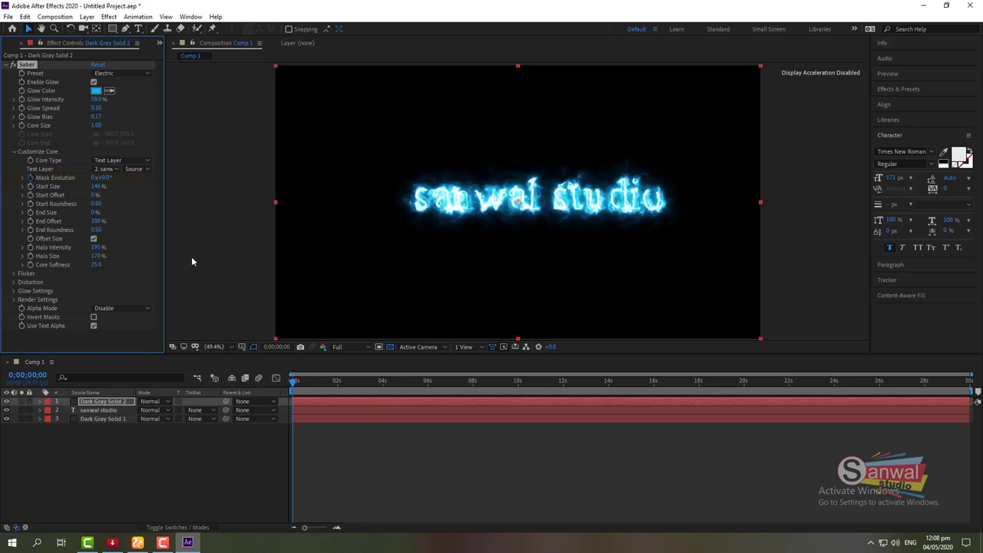
{"action": "left_click_drag", "start_coordinate": [295, 381], "coordinate": [787, 381]}
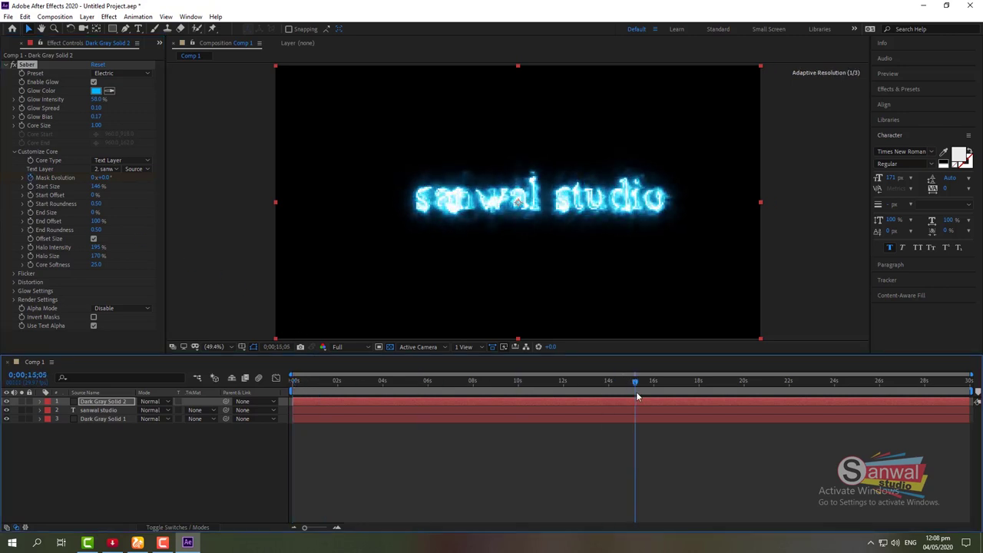
{"action": "left_click", "coordinate": [777, 381]}
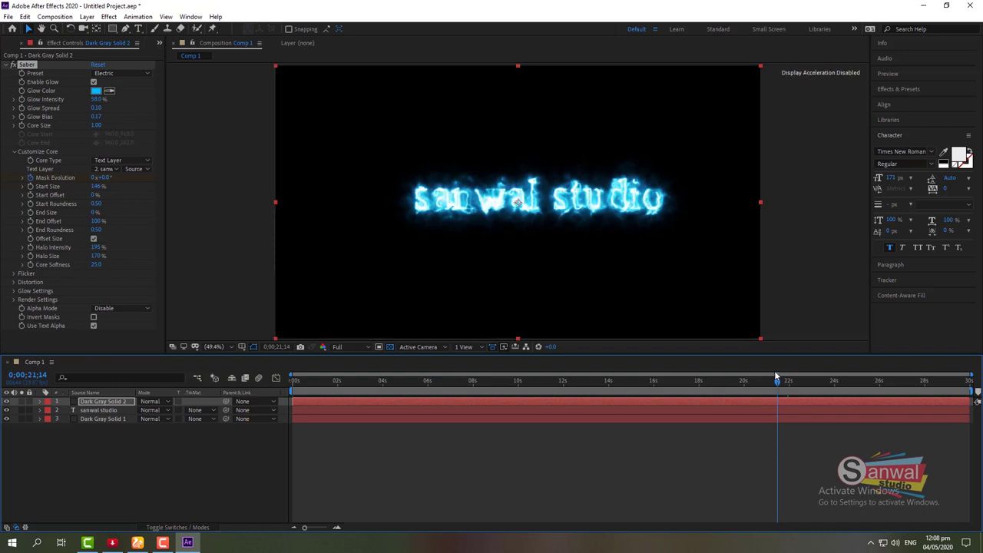
{"action": "key", "text": "n"}
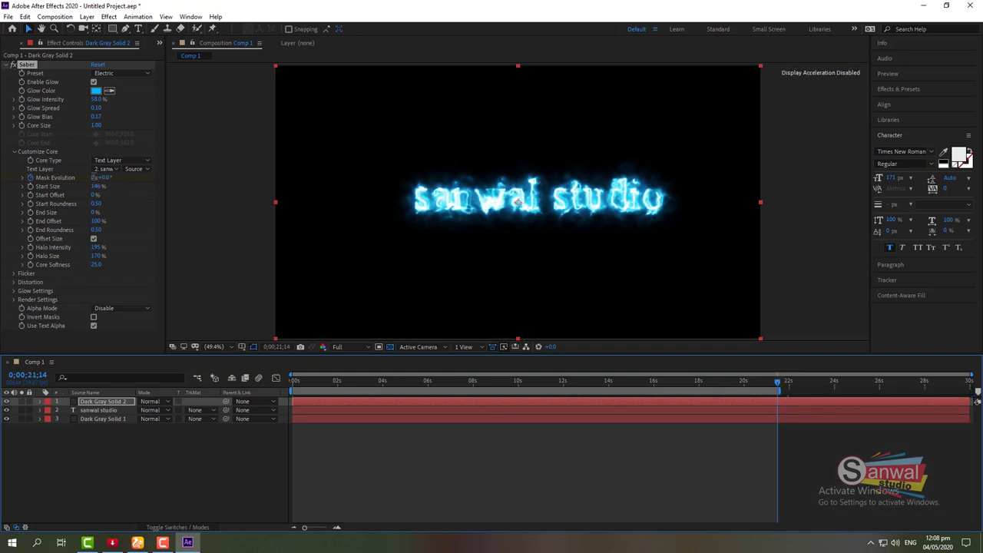
Step: Set Mask Evolution to 5 revolutions and preview the glowing text from the comp start
{"action": "left_click", "coordinate": [95, 177]}
{"action": "type", "text": "5"}
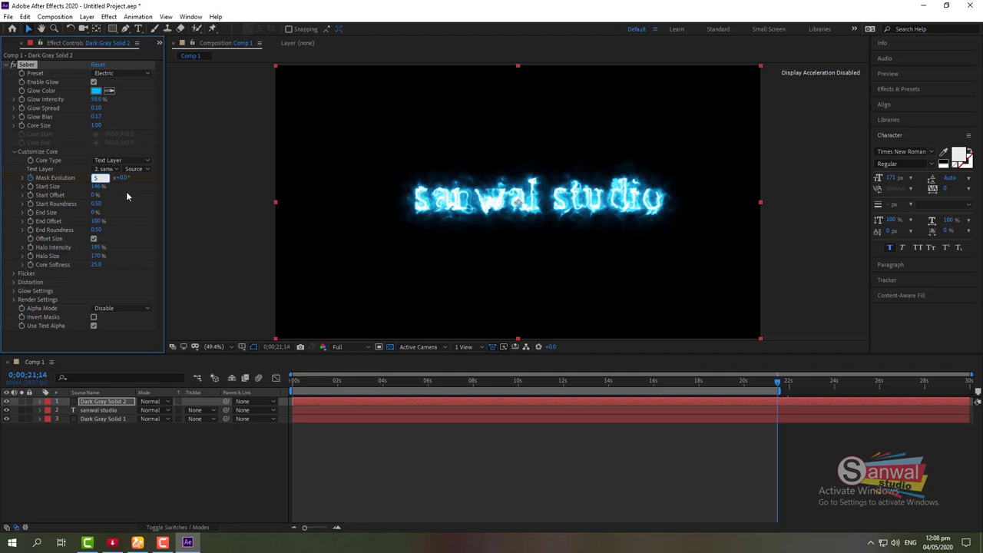
{"action": "key", "text": "Return"}
{"action": "left_click_drag", "start_coordinate": [374, 386], "coordinate": [290, 387]}
{"action": "key", "text": "space"}
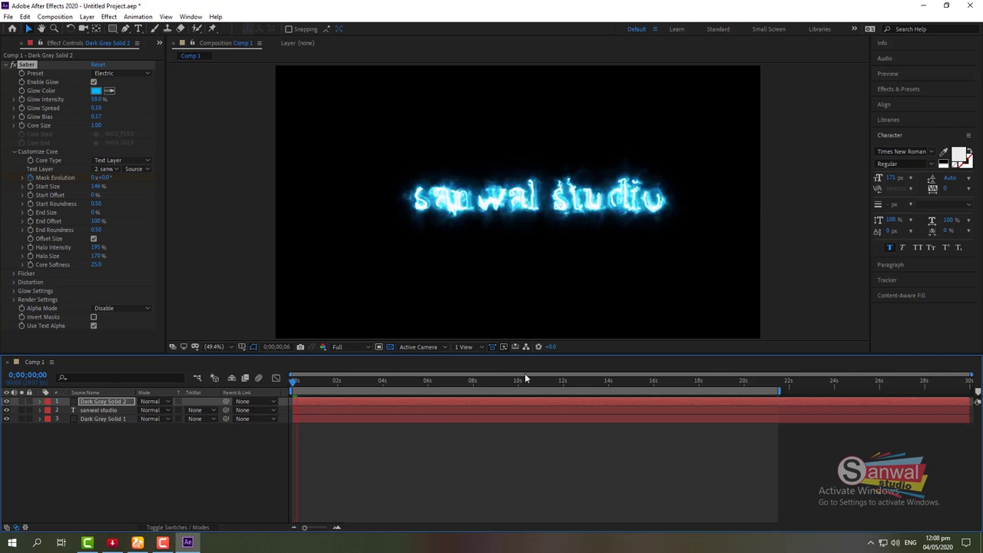
Step: Drop the preview resolution to Quarter, stop playback, and duplicate Dark Gray Solid 2
{"action": "left_click", "coordinate": [345, 346]}
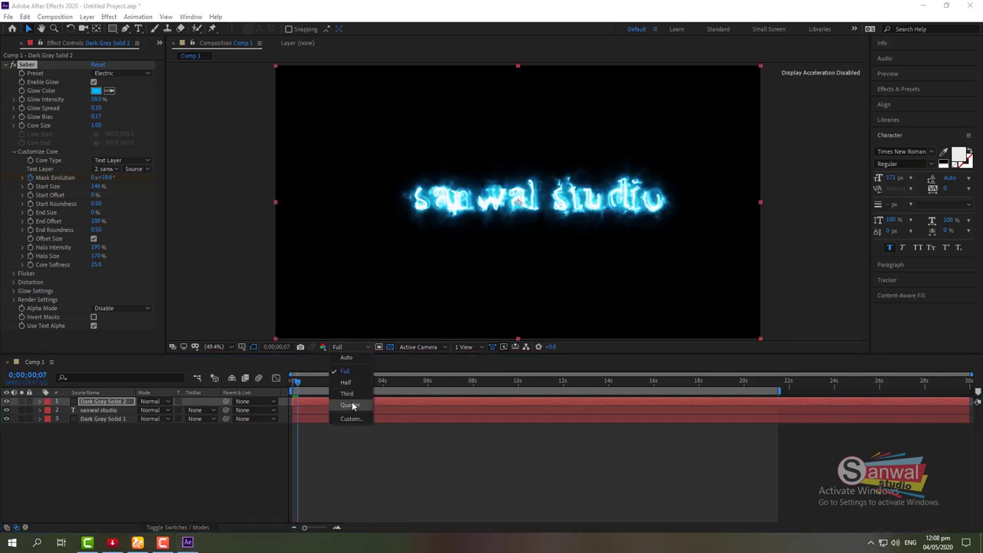
{"action": "left_click", "coordinate": [351, 406]}
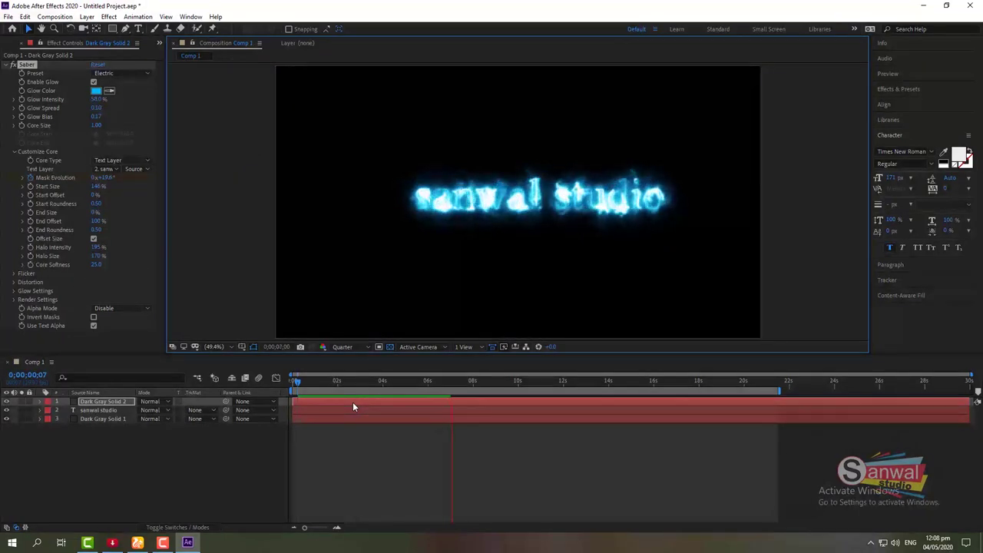
{"action": "key", "text": "space"}
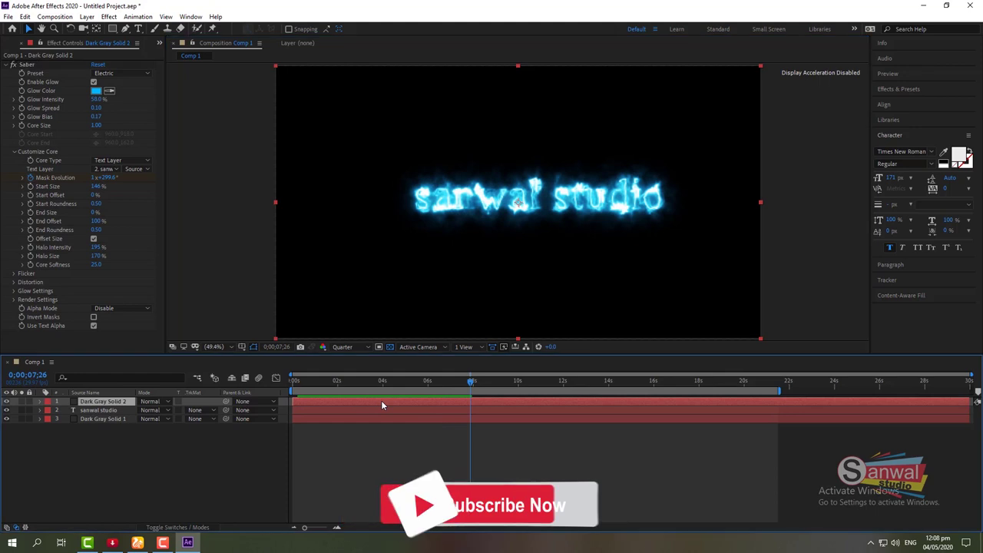
{"action": "key", "text": "ctrl+d"}
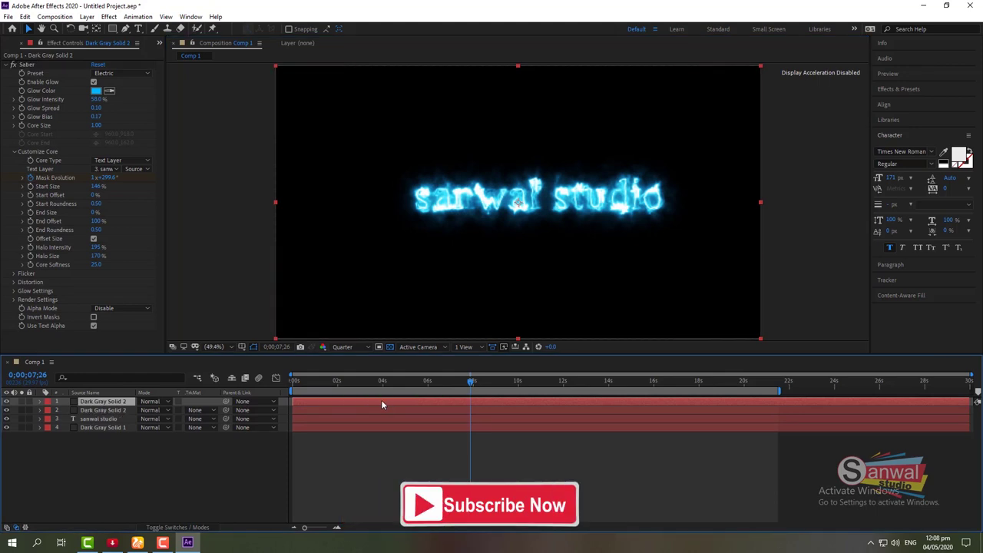
Step: Leave the Saber preset unset and show the timeline's blend mode columns
{"action": "left_click", "coordinate": [117, 77]}
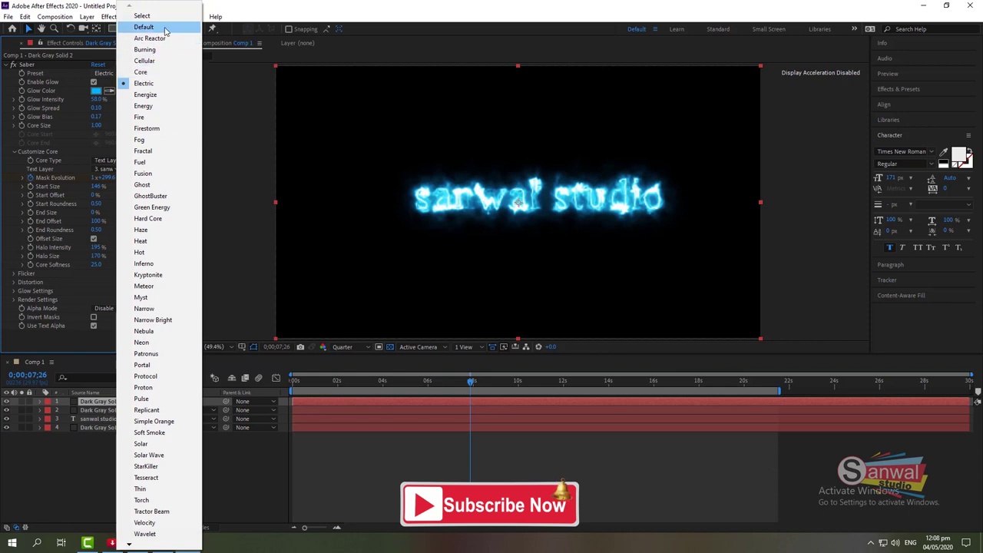
{"action": "left_click", "coordinate": [142, 15]}
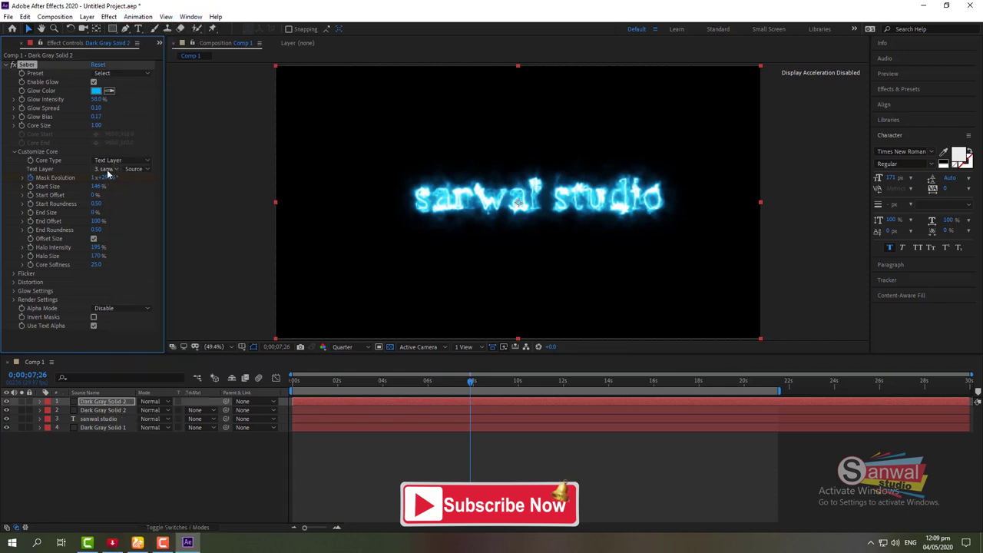
{"action": "left_click", "coordinate": [150, 528]}
{"action": "left_click", "coordinate": [164, 527]}
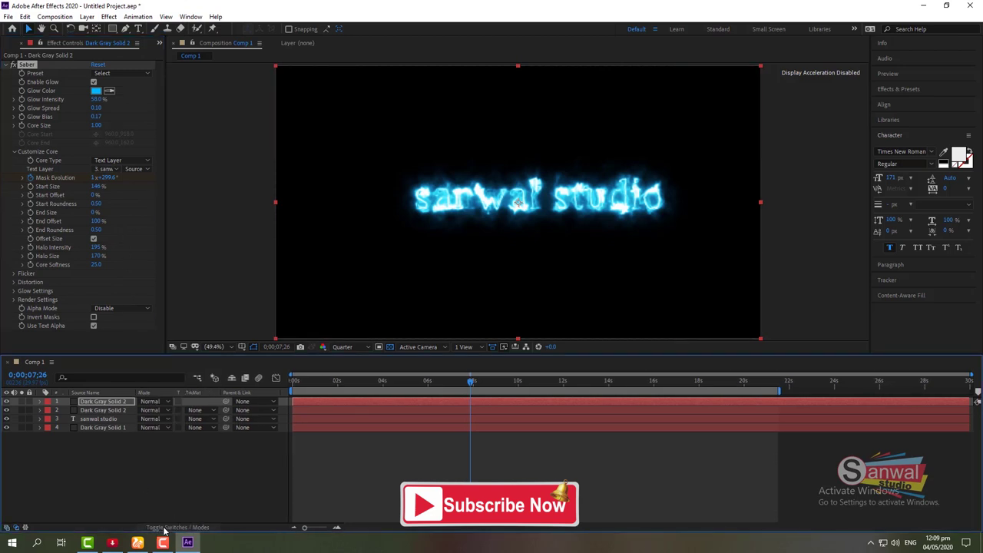
Step: Set the top duplicate layer's blend mode to Add
{"action": "left_click", "coordinate": [165, 402]}
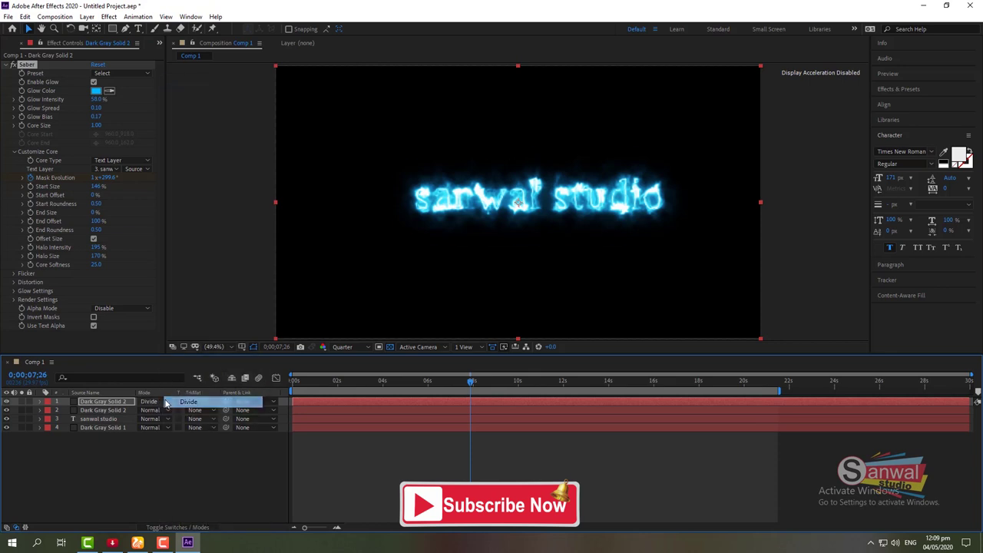
{"action": "left_click", "coordinate": [168, 405]}
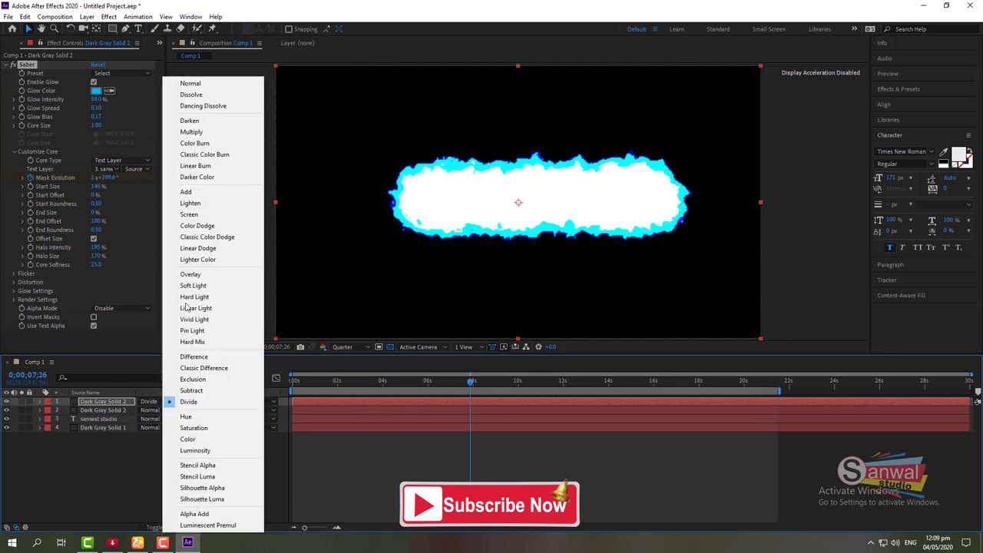
{"action": "left_click", "coordinate": [205, 195]}
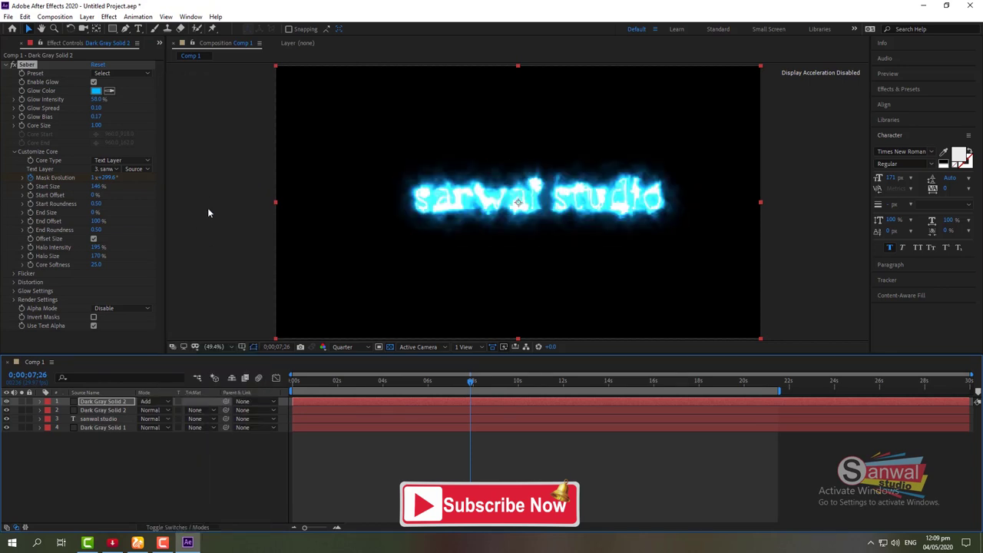
Step: Change the top Saber layer's glow colour to red (FF0101)
{"action": "left_click", "coordinate": [96, 91]}
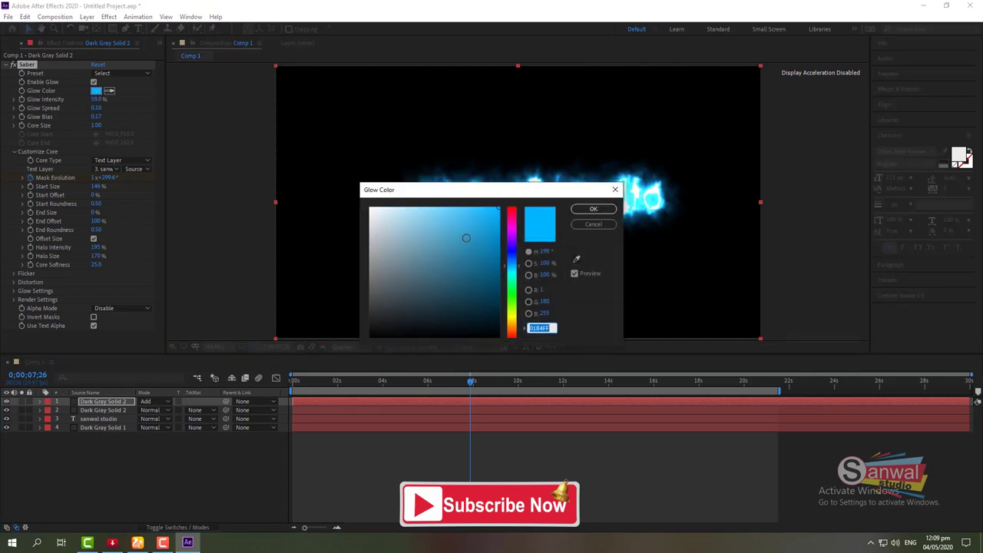
{"action": "left_click_drag", "start_coordinate": [512, 266], "coordinate": [512, 207]}
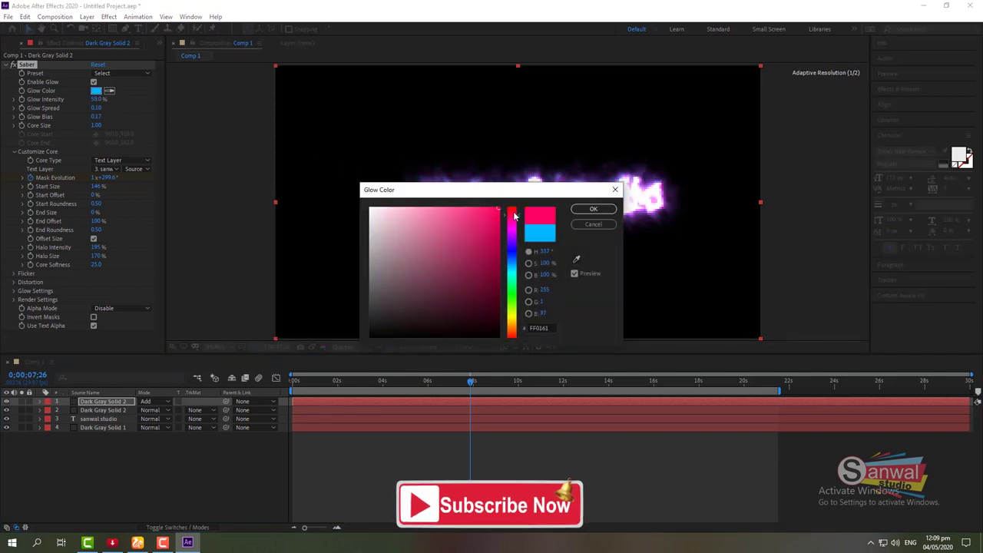
{"action": "left_click", "coordinate": [593, 209]}
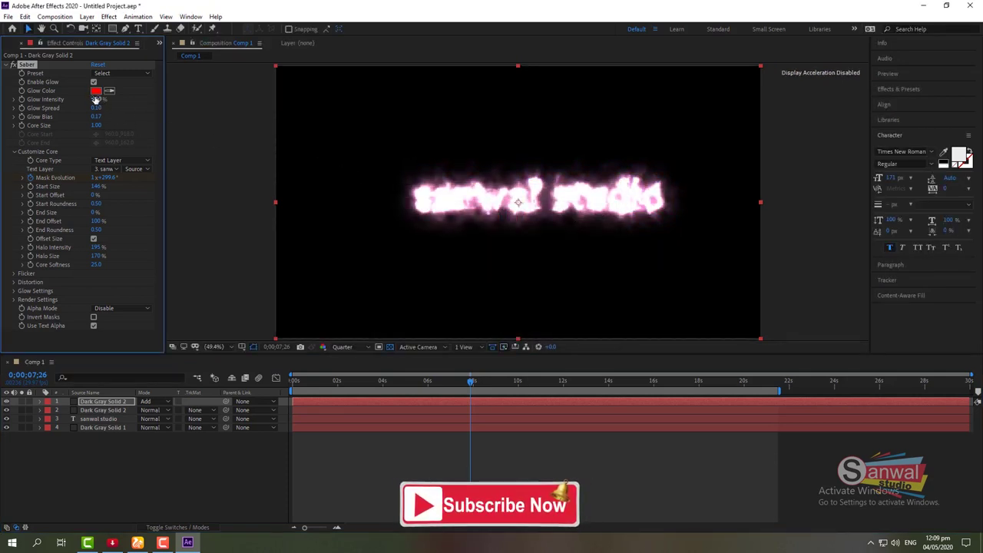
Step: Lower the Saber glow intensity to 9.0% and preview the animation from the start
{"action": "left_click_drag", "start_coordinate": [95, 100], "coordinate": [83, 100]}
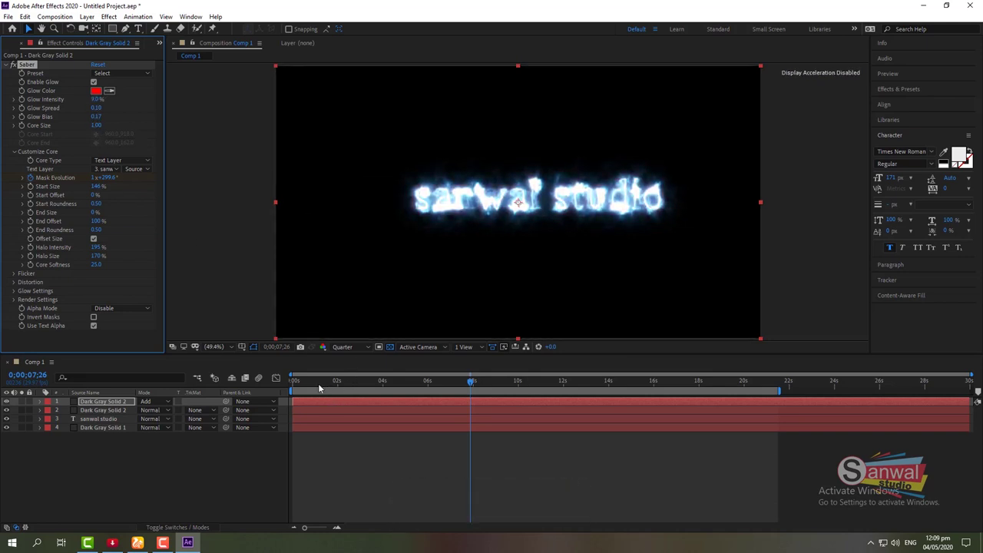
{"action": "left_click_drag", "start_coordinate": [319, 388], "coordinate": [284, 390]}
{"action": "key", "text": "space"}
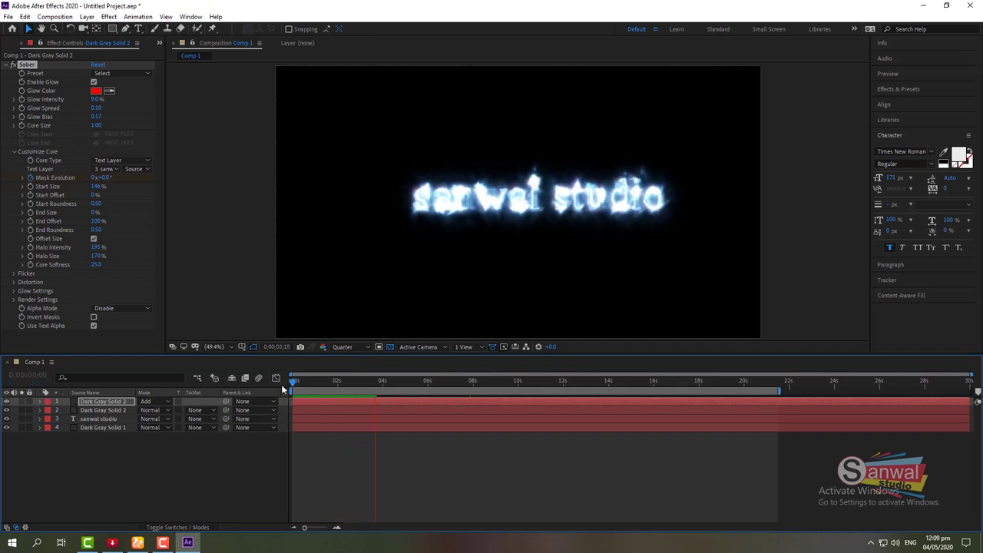
Step: Stop the preview, then select the top red-glow layer and duplicate it
{"action": "key", "text": "space"}
{"action": "left_click", "coordinate": [450, 400]}
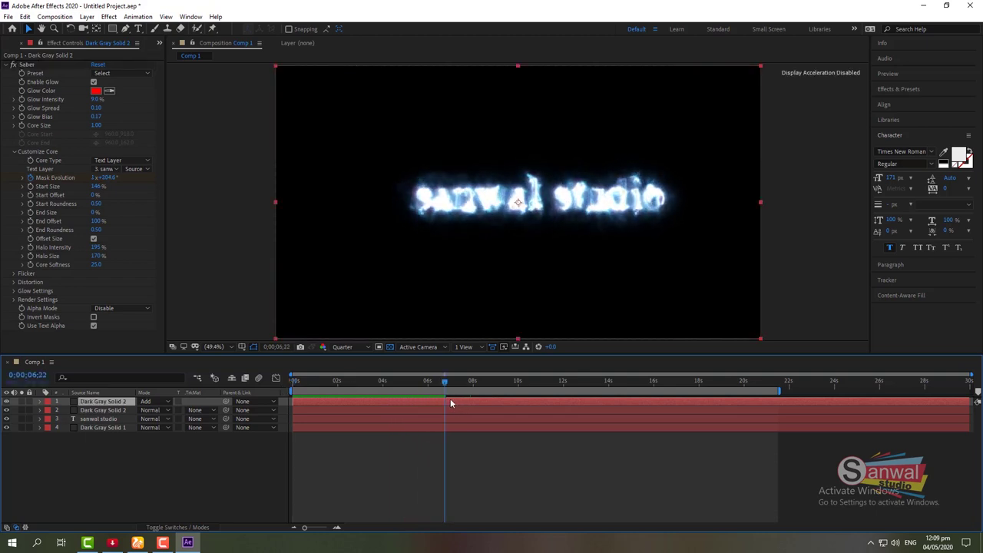
{"action": "key", "text": "ctrl+d"}
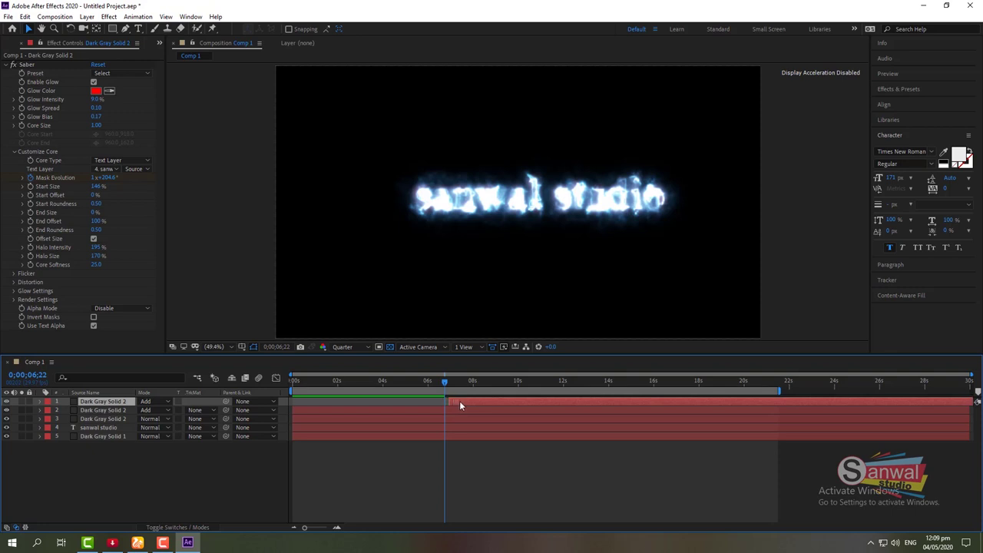
Step: Shift the top layer's start later and set its glow intensity to 0% and core size to 0.00
{"action": "mouse_move", "coordinate": [450, 400]}
{"action": "left_mouse_down"}
{"action": "mouse_move", "coordinate": [464, 398]}
{"action": "mouse_move", "coordinate": [460, 382]}
{"action": "left_mouse_up"}
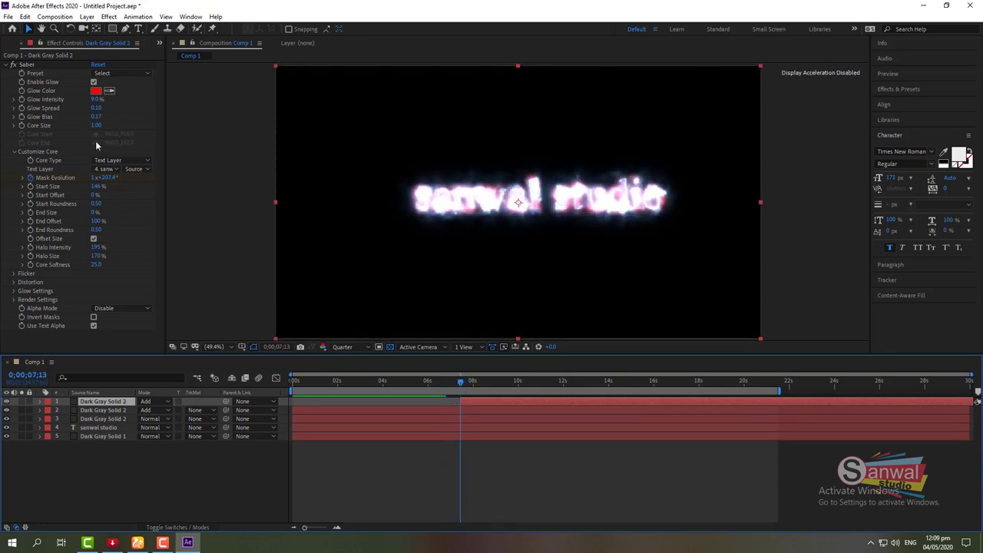
{"action": "left_click_drag", "start_coordinate": [95, 100], "coordinate": [92, 114]}
{"action": "left_click", "coordinate": [100, 178]}
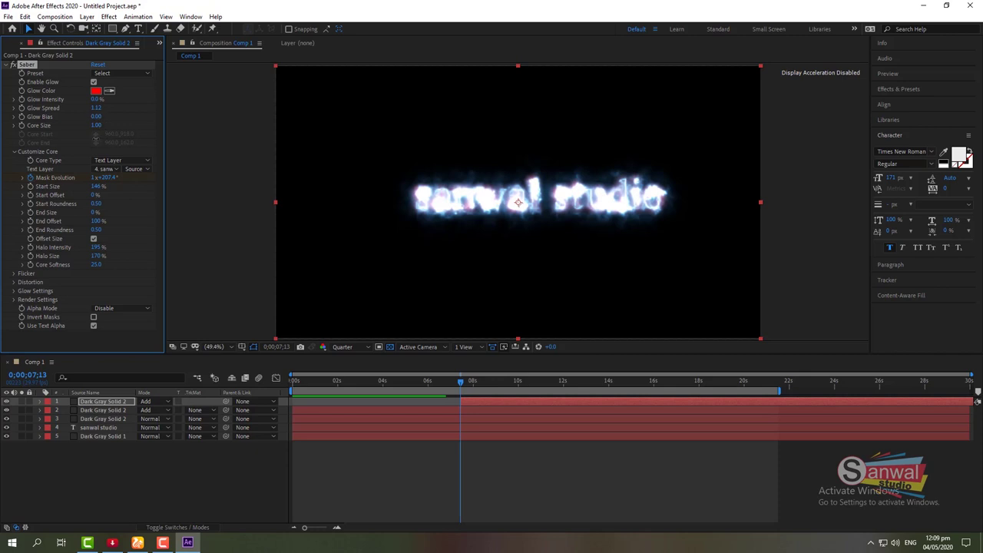
{"action": "left_click_drag", "start_coordinate": [96, 125], "coordinate": [77, 125]}
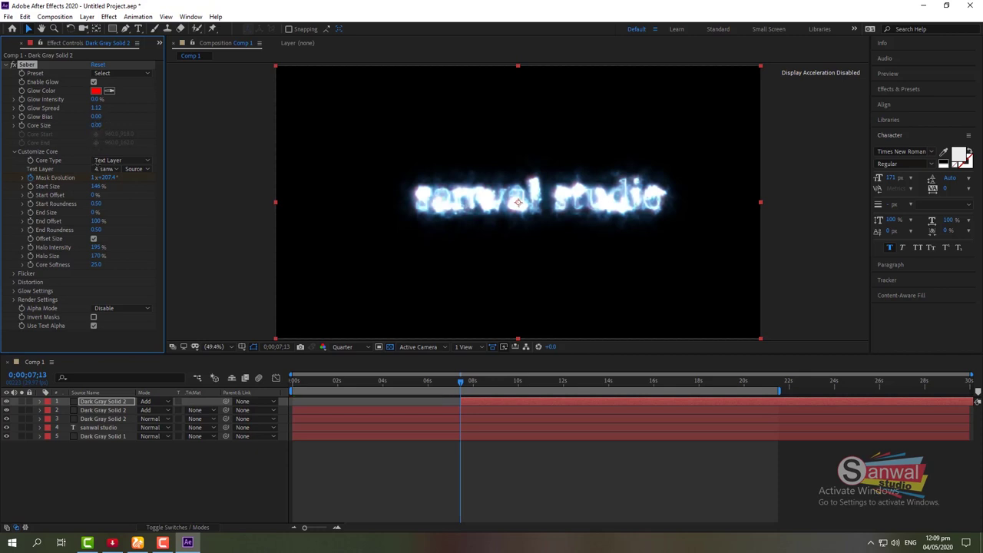
{"action": "left_click", "coordinate": [473, 401]}
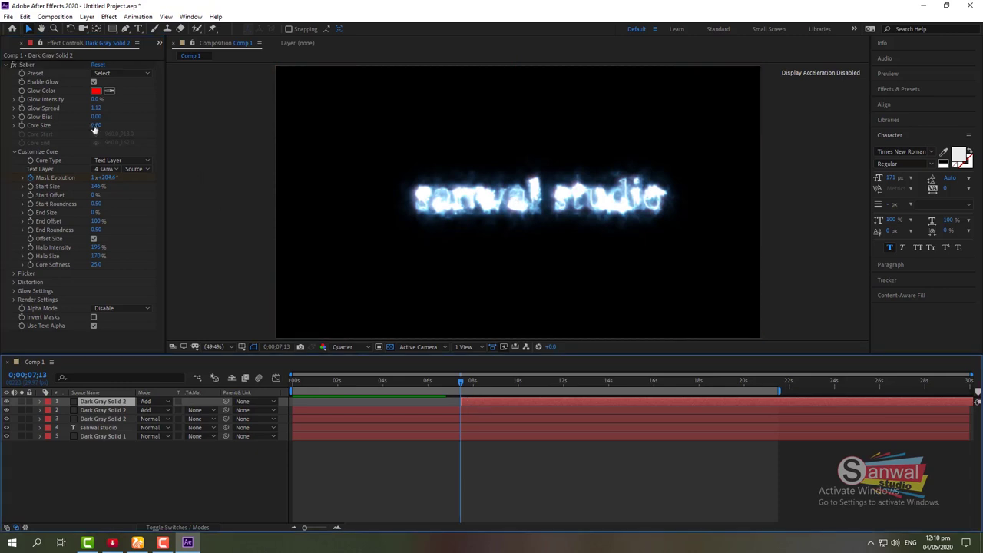
{"action": "left_click", "coordinate": [24, 66]}
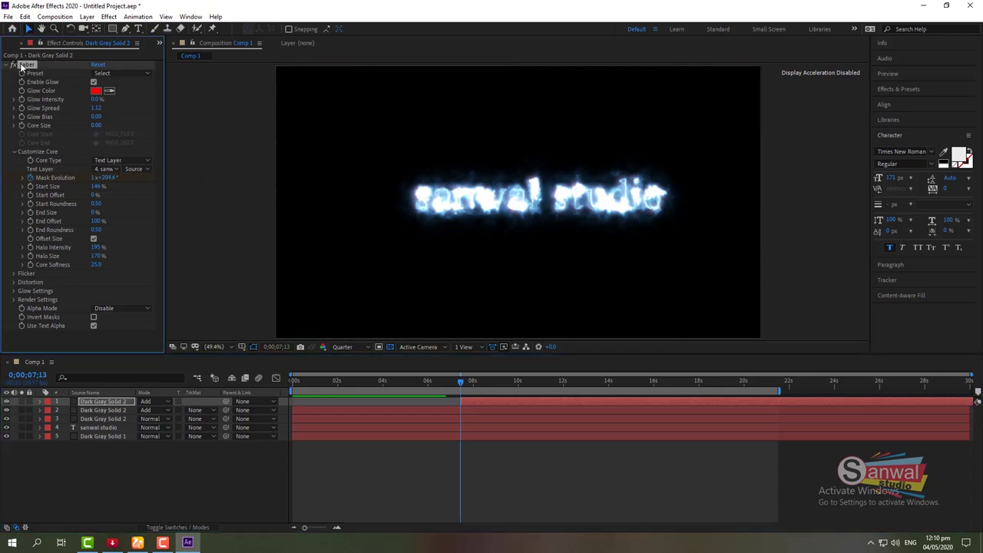
Step: Delete the Saber effect from the top layer, preview, and set its blend mode back to Normal
{"action": "key", "text": "Delete"}
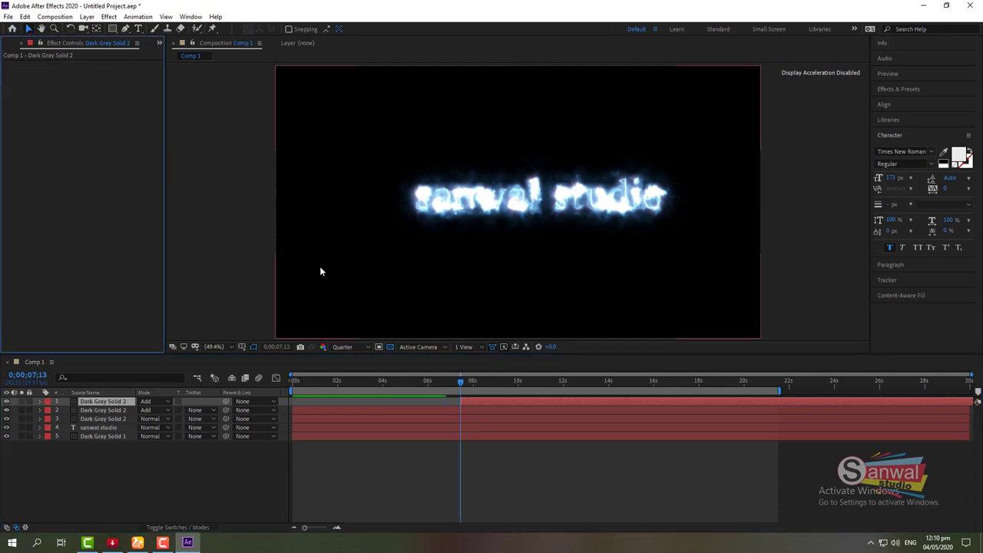
{"action": "key", "text": "space"}
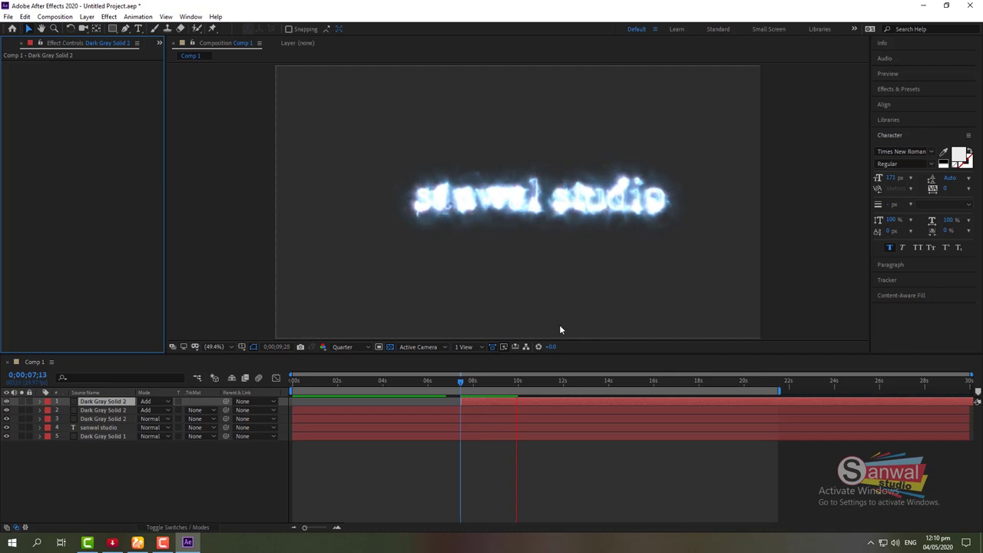
{"action": "left_click", "coordinate": [535, 401]}
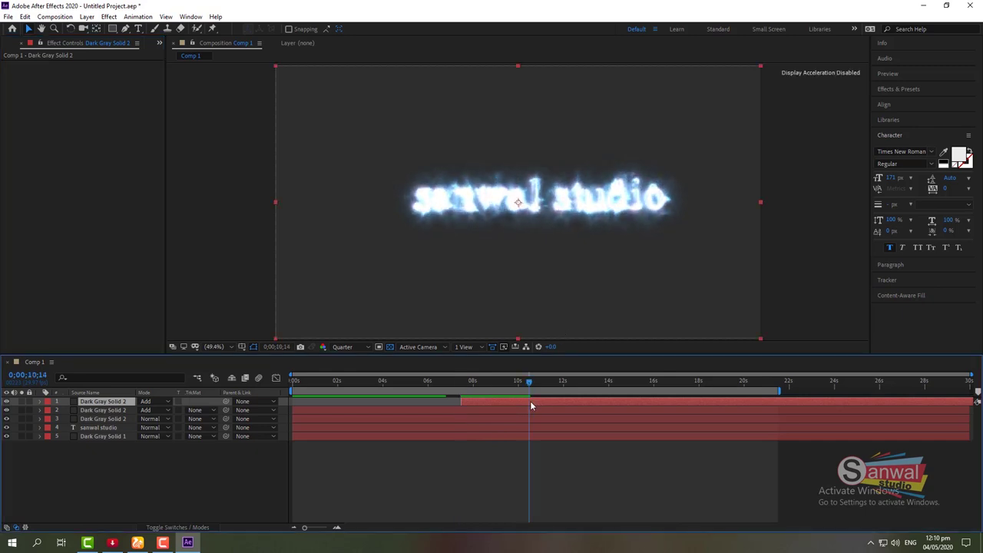
{"action": "left_click", "coordinate": [166, 402]}
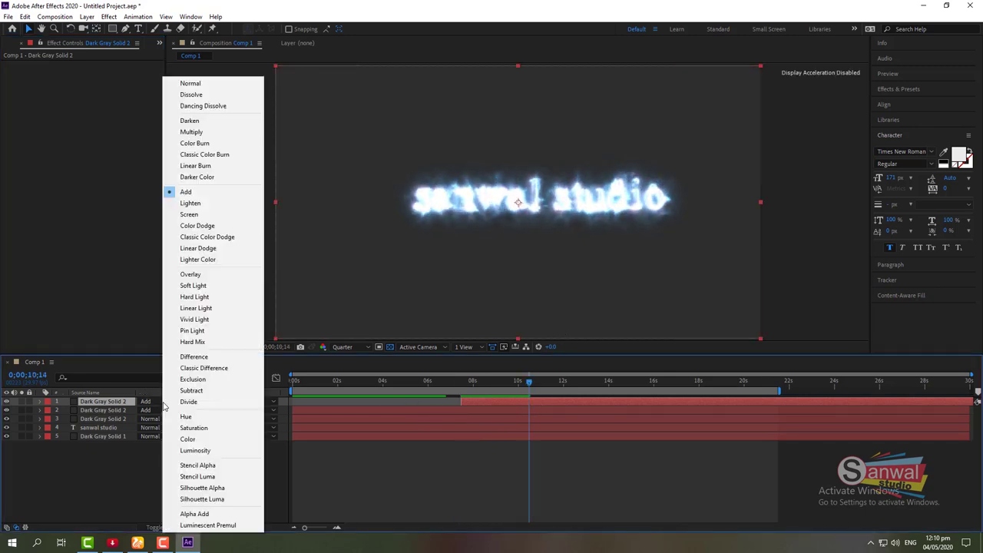
{"action": "left_click", "coordinate": [196, 83]}
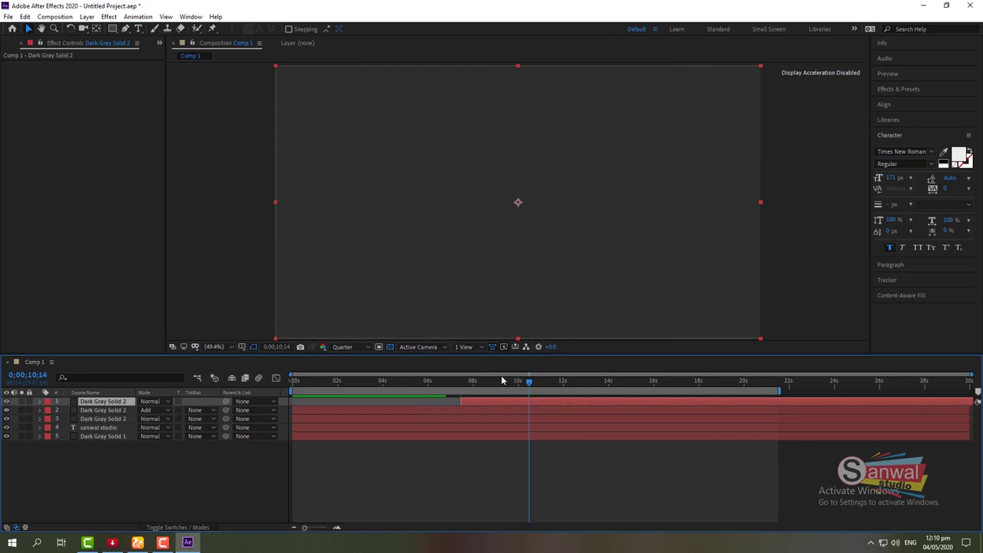
Step: At 7;13, select the top solid and remove the extra plain layer, leaving four layers
{"action": "left_click_drag", "start_coordinate": [472, 384], "coordinate": [460, 381]}
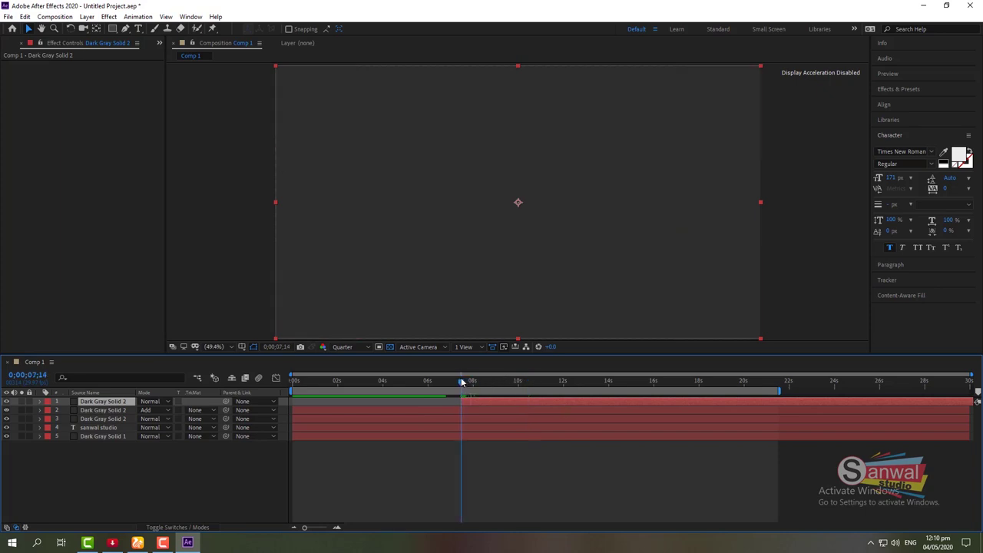
{"action": "left_click", "coordinate": [163, 400]}
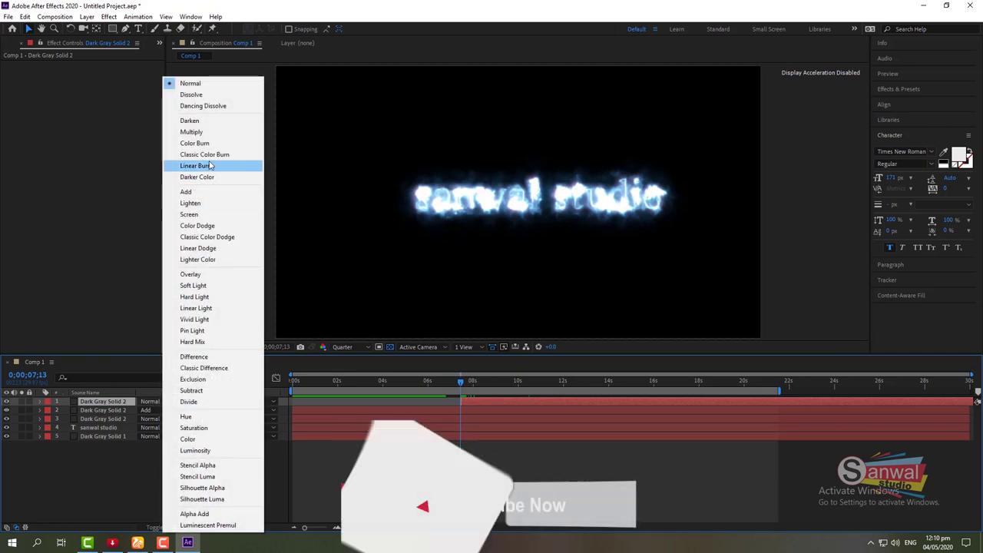
{"action": "left_click", "coordinate": [444, 229]}
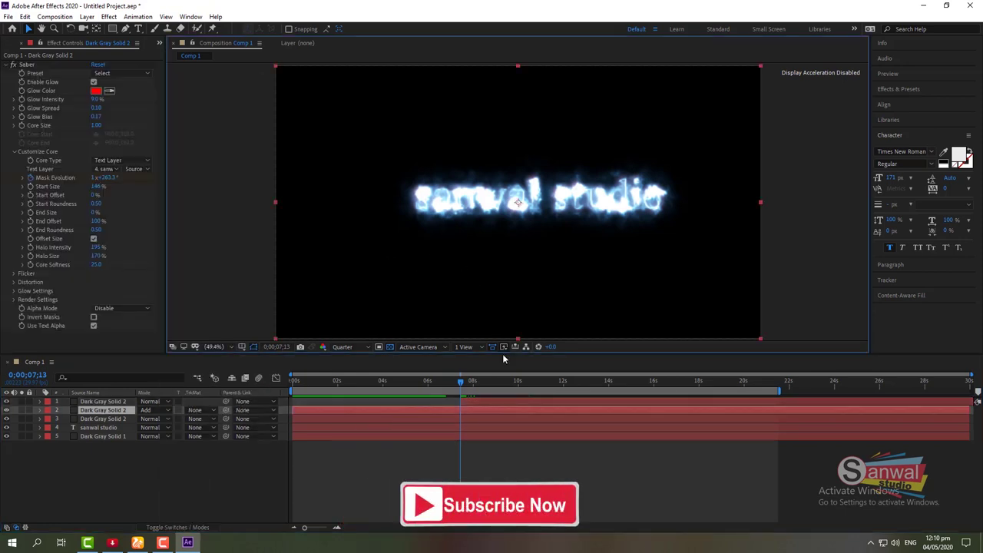
{"action": "key", "text": "space"}
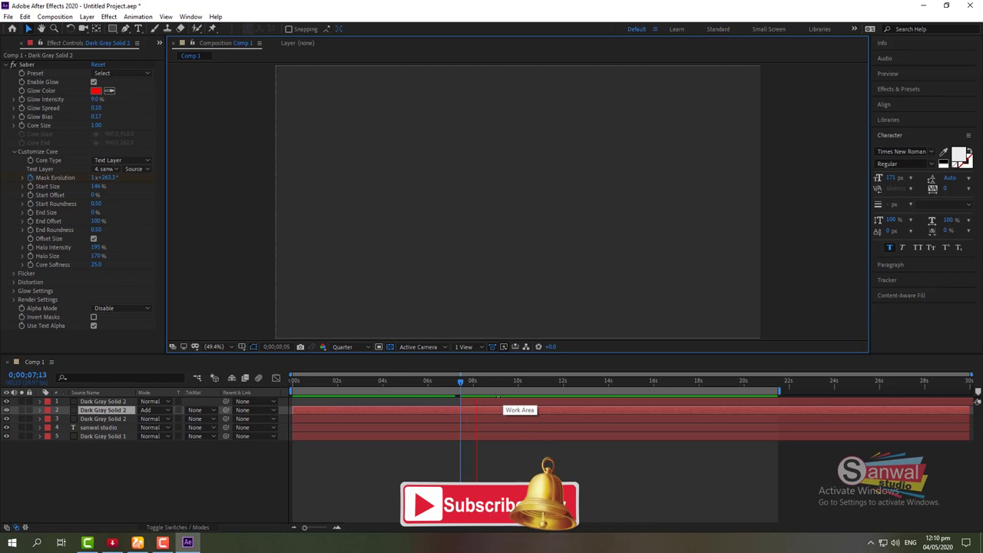
{"action": "key", "text": "ctrl+z"}
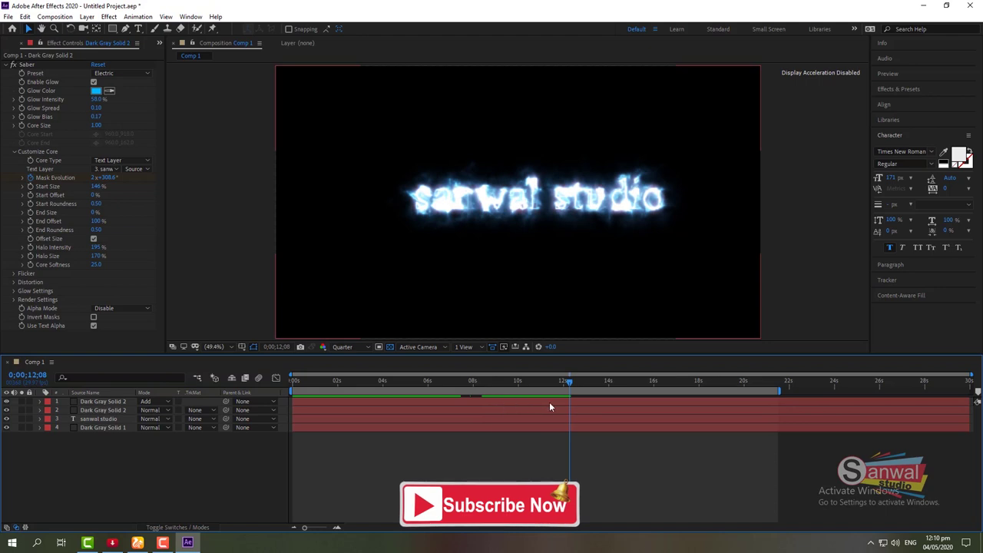
Step: Duplicate the top glow solid, start the copy at 12;08, and remove its Saber effect
{"action": "left_click", "coordinate": [580, 402]}
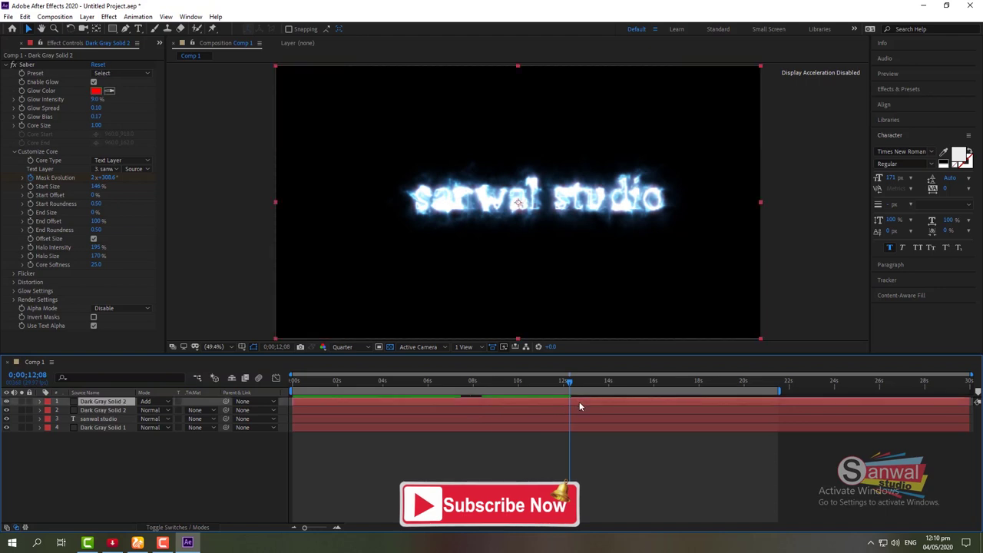
{"action": "key", "text": "ctrl+d"}
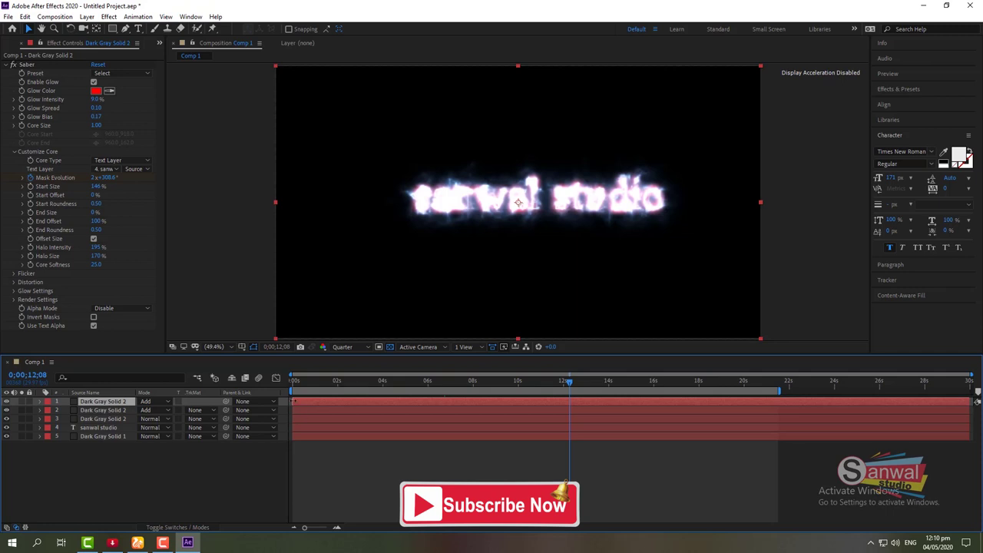
{"action": "left_click_drag", "start_coordinate": [393, 405], "coordinate": [570, 401]}
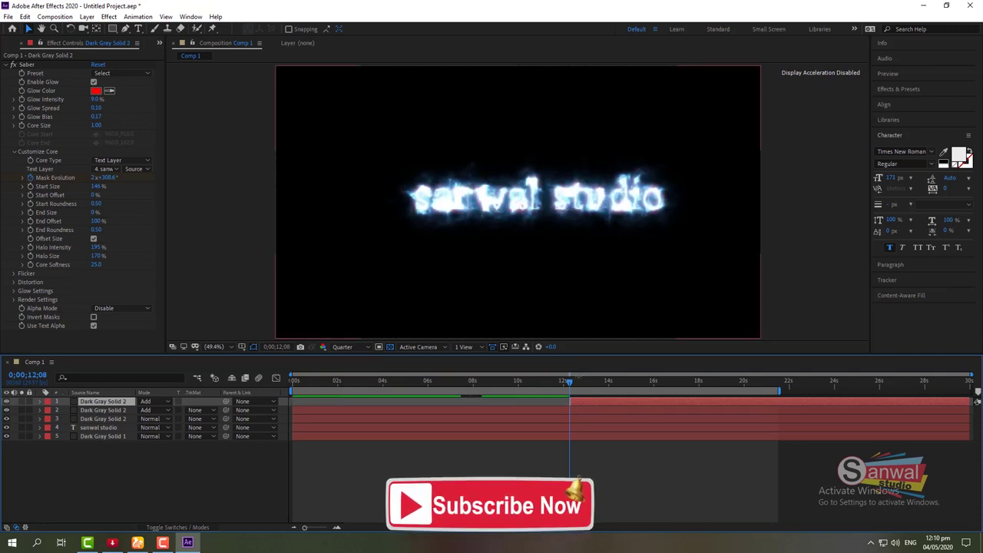
{"action": "left_click", "coordinate": [25, 64]}
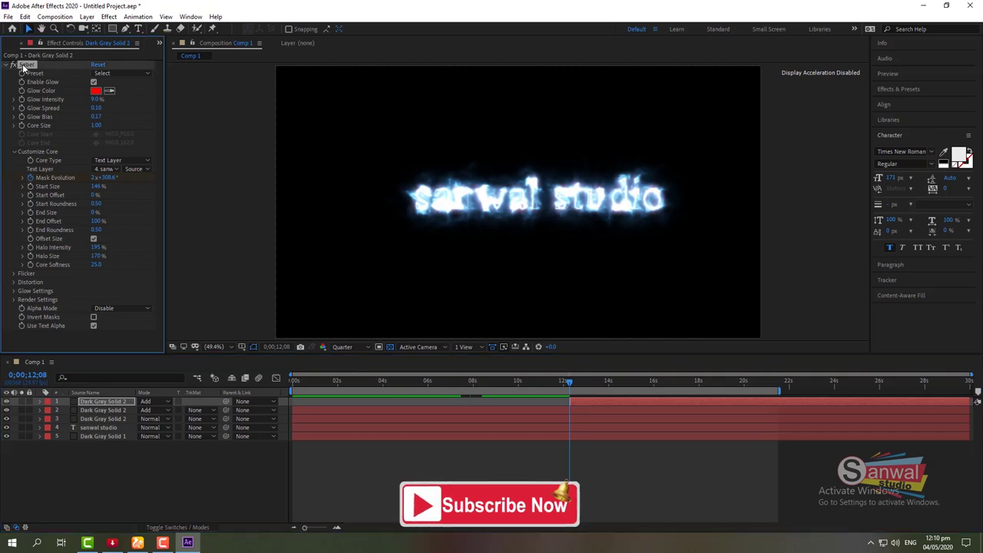
{"action": "key", "text": "Delete"}
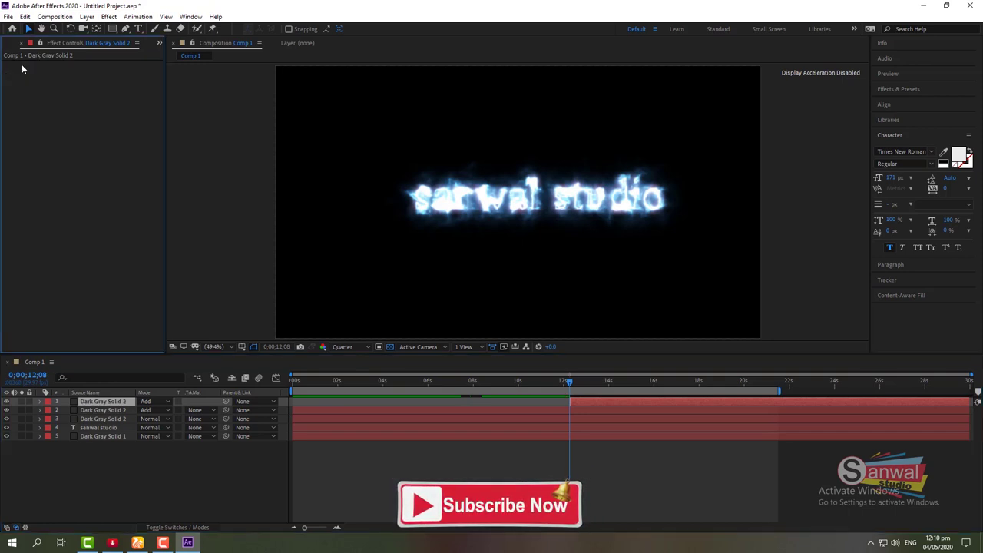
Step: Check the copy around 13–15 seconds with the text and lower layers hidden
{"action": "left_click", "coordinate": [592, 381]}
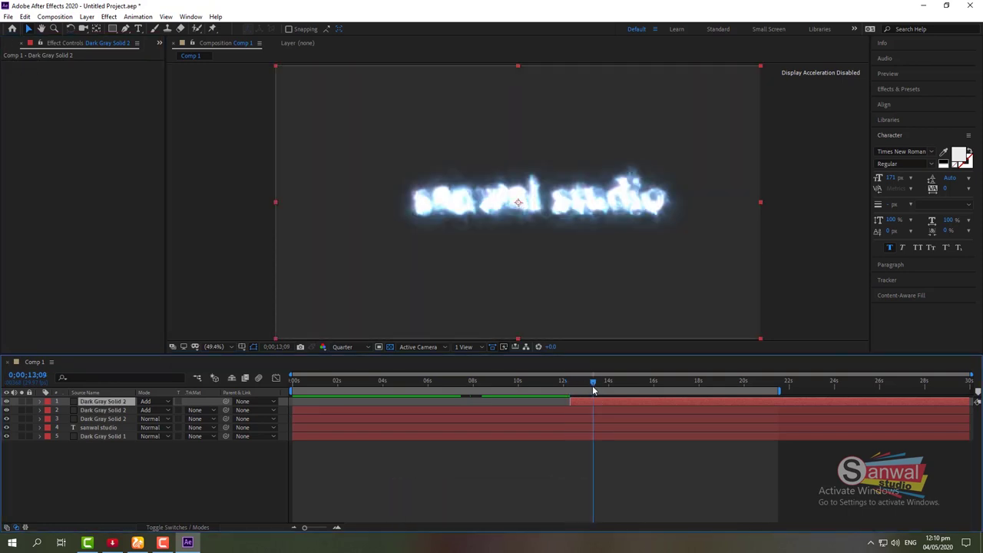
{"action": "left_click", "coordinate": [601, 381]}
{"action": "left_click_drag", "start_coordinate": [642, 381], "coordinate": [642, 381]}
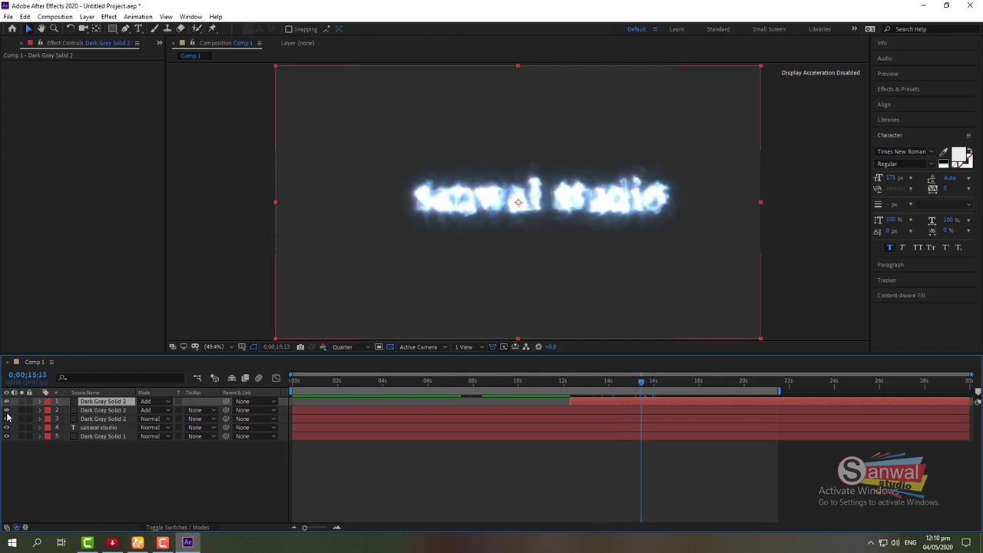
{"action": "left_click_drag", "start_coordinate": [6, 427], "coordinate": [7, 436]}
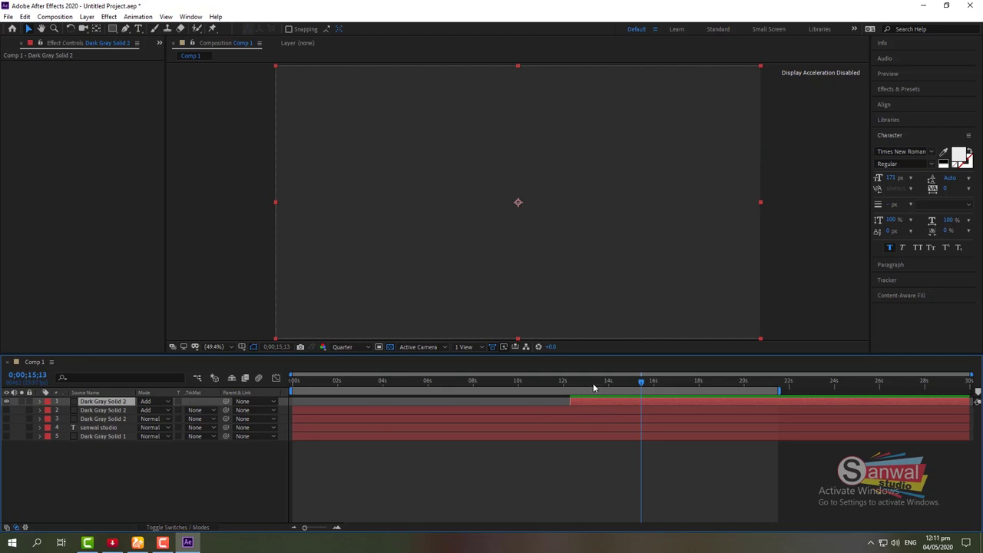
{"action": "left_click", "coordinate": [593, 388]}
Step: Set the top copy to Normal blending and review the comp at 12;14
{"action": "left_click", "coordinate": [166, 401]}
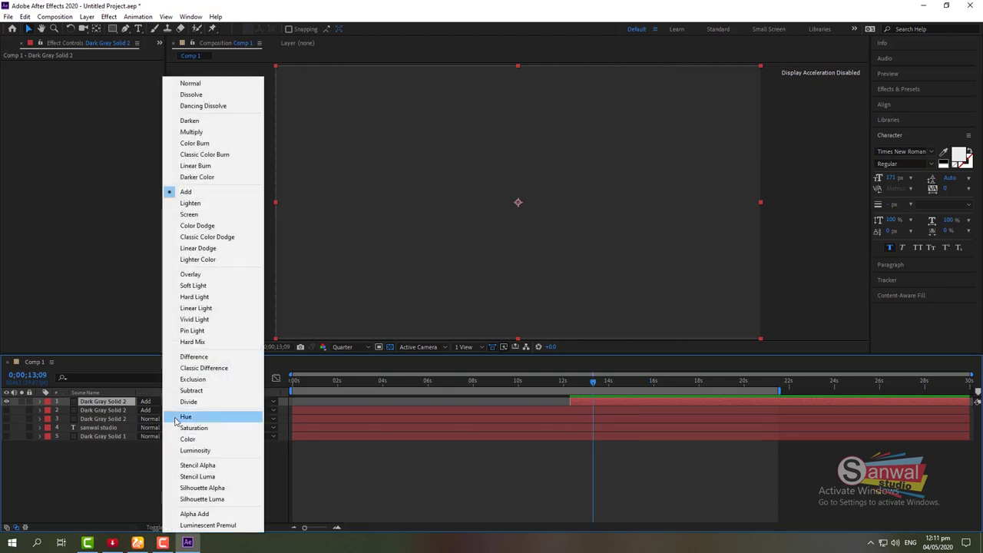
{"action": "left_click", "coordinate": [219, 83]}
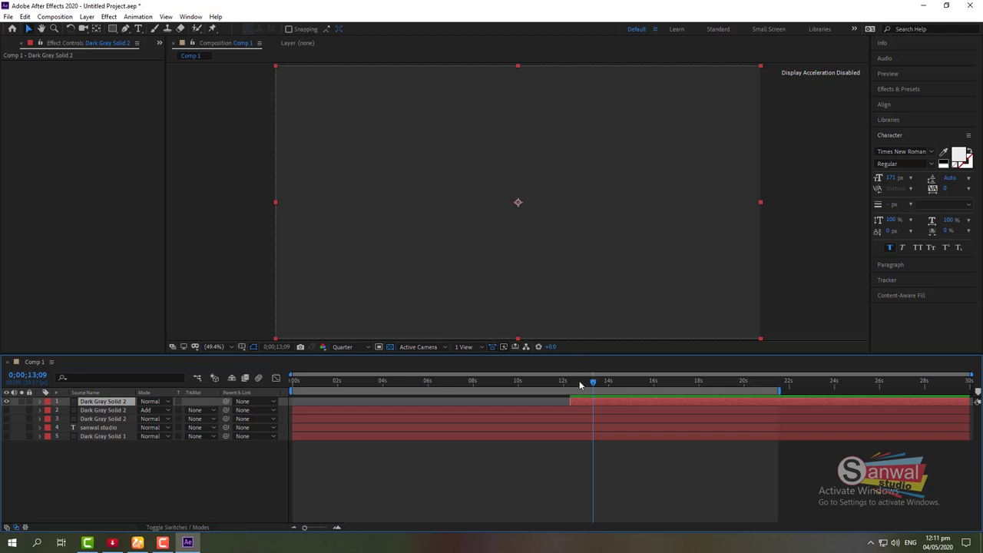
{"action": "left_click_drag", "start_coordinate": [579, 384], "coordinate": [582, 402]}
{"action": "double_click", "coordinate": [588, 402]}
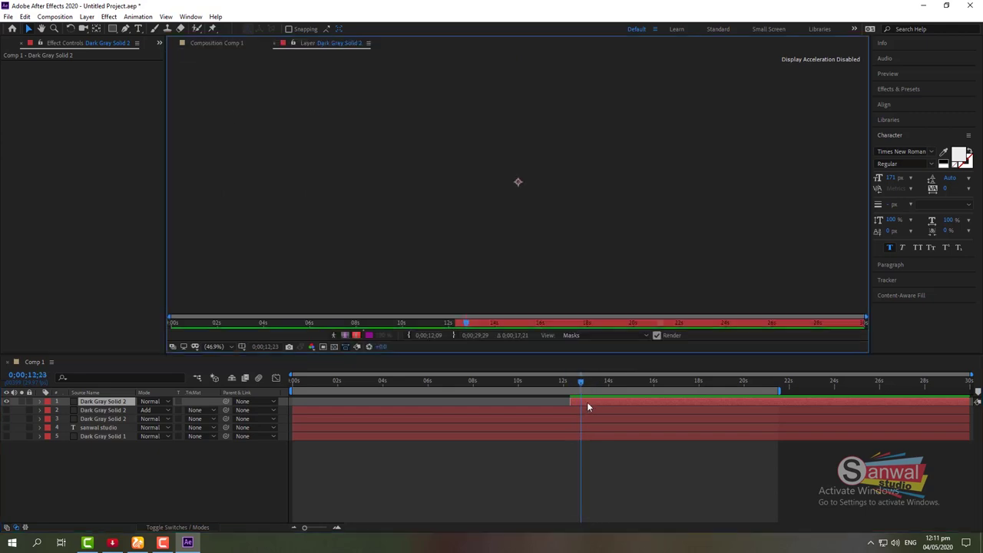
{"action": "left_click", "coordinate": [209, 44]}
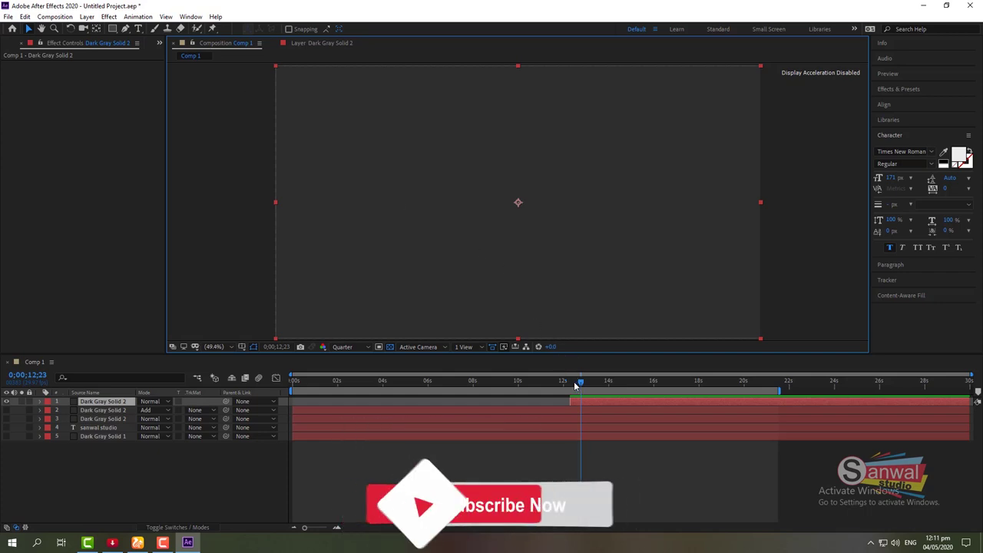
{"action": "left_click", "coordinate": [574, 381]}
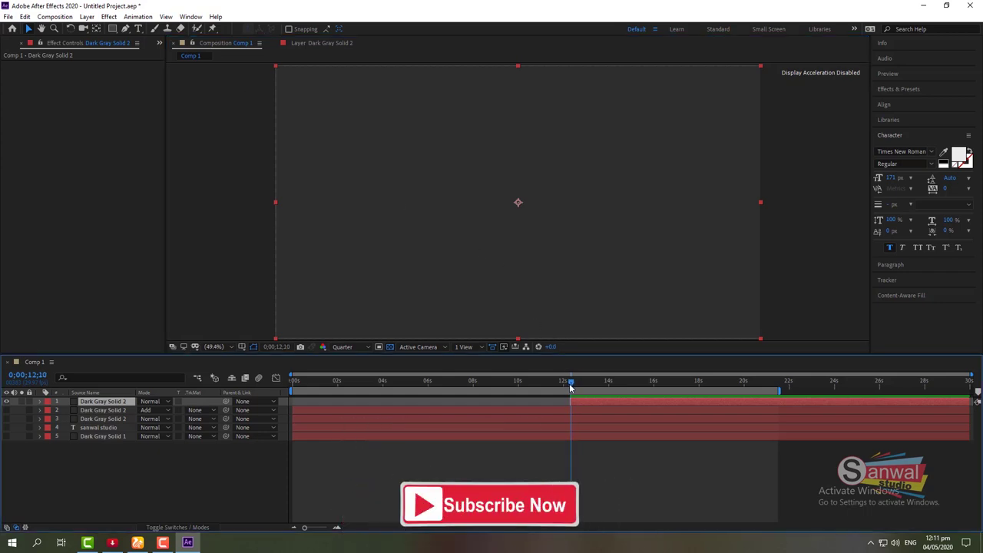
Step: Turn all layers visible and scrub from 08;18 to 12;14 watching the text vanish
{"action": "left_click_drag", "start_coordinate": [6, 411], "coordinate": [8, 435]}
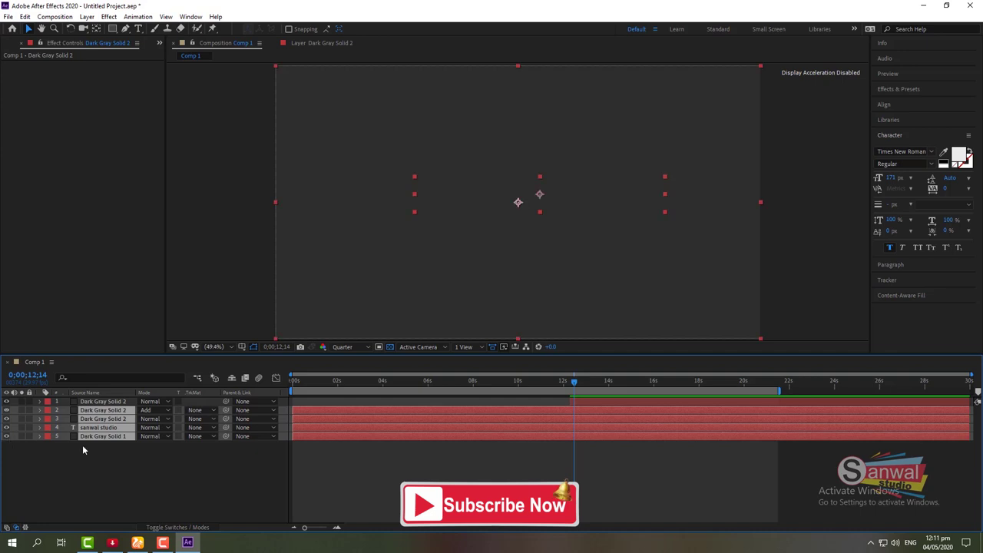
{"action": "left_click", "coordinate": [487, 382]}
{"action": "mouse_move", "coordinate": [487, 382]}
{"action": "left_mouse_down"}
{"action": "mouse_move", "coordinate": [575, 382]}
{"action": "mouse_move", "coordinate": [535, 399]}
{"action": "left_mouse_up"}
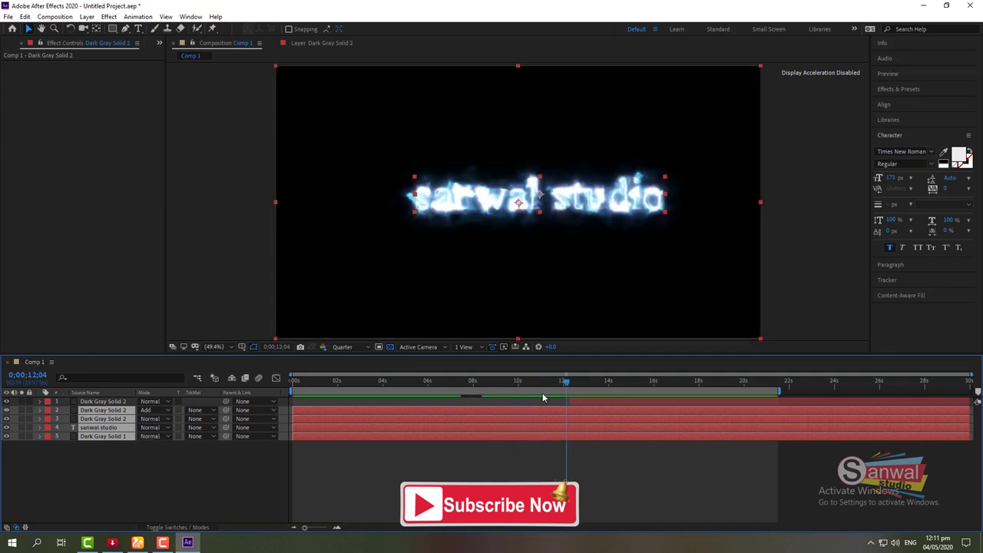
Step: Inspect Dark Gray Solid 1 in layer view, return to Comp 1, and stop the recording
{"action": "double_click", "coordinate": [539, 413]}
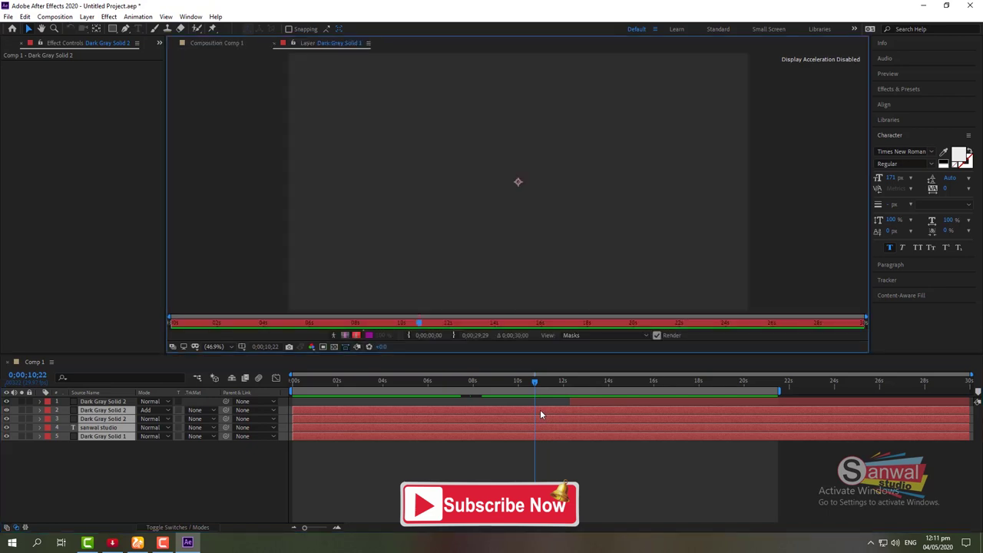
{"action": "left_click", "coordinate": [223, 43]}
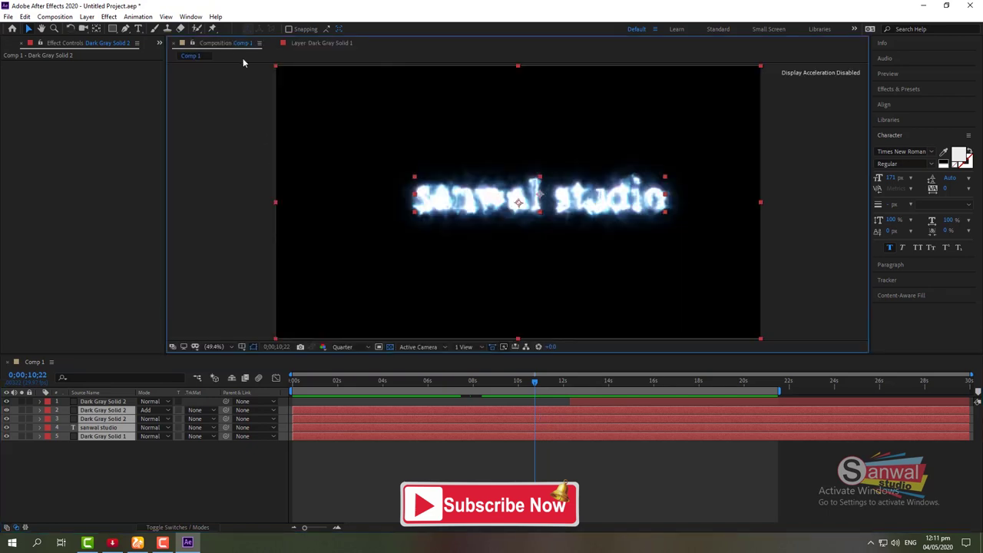
{"action": "left_click", "coordinate": [163, 542]}
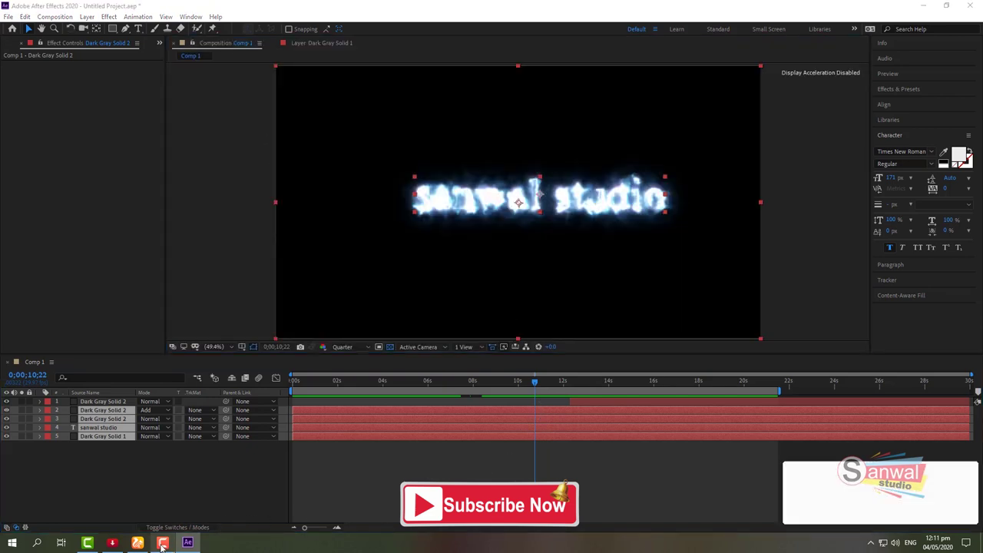
{"action": "left_click", "coordinate": [960, 495]}
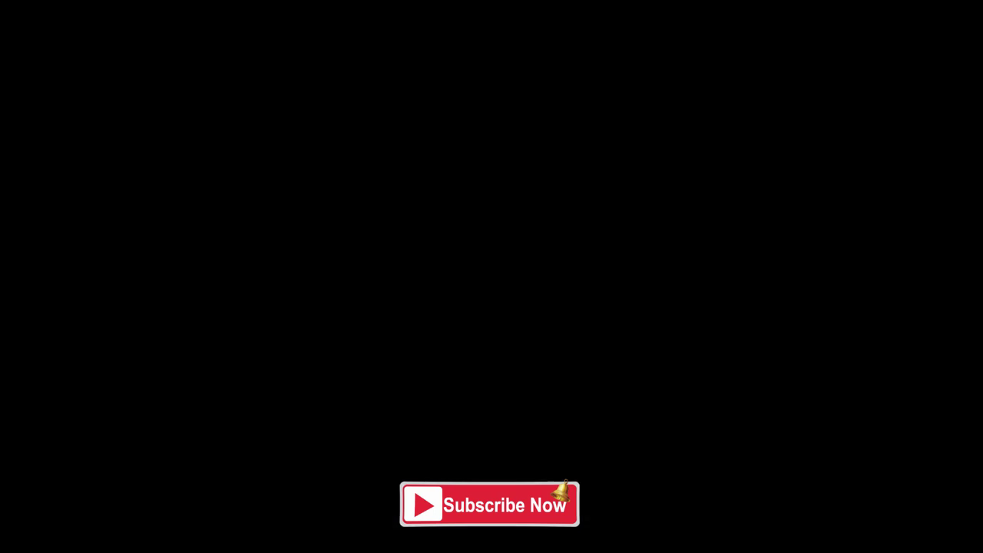